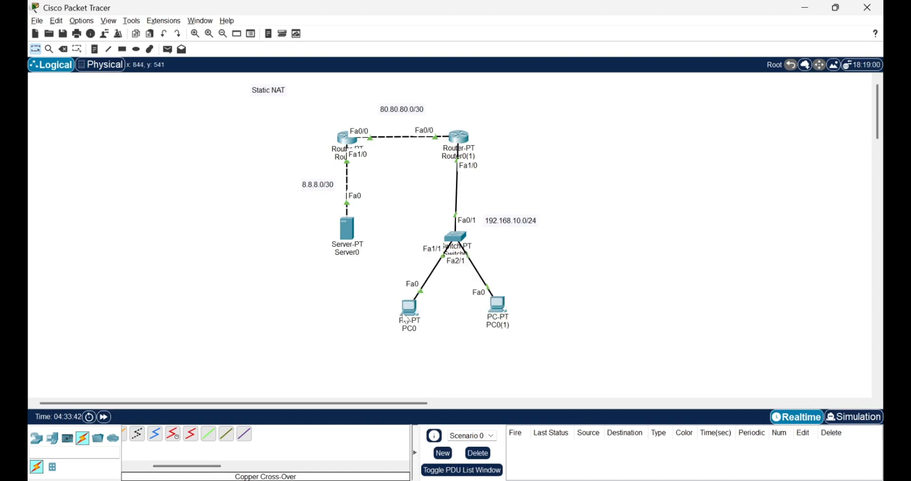
Step: Review the IP configuration of PC0 and check PC0(1) on the 192.168.10.0/24 network
drag(386, 292, 568, 335)
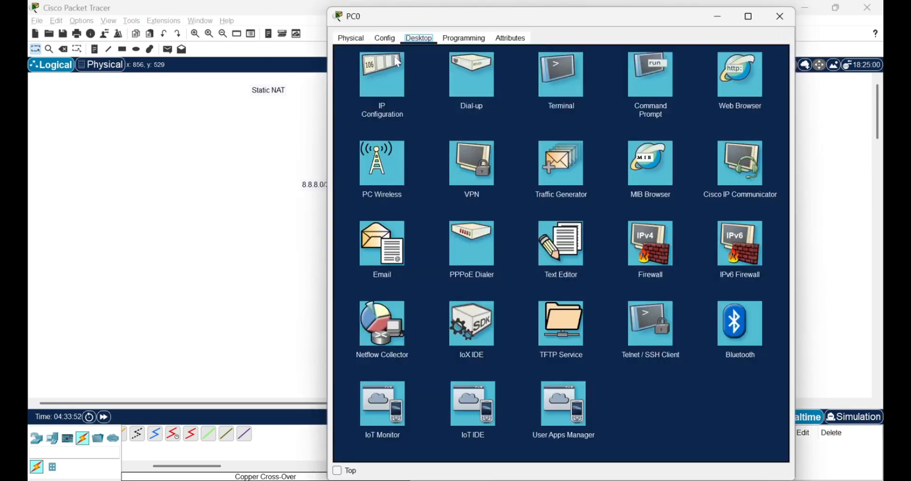
click(396, 88)
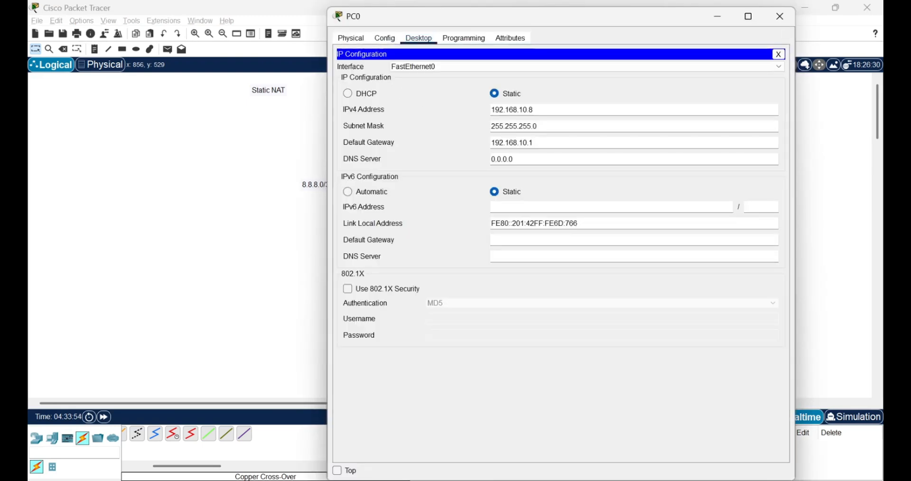
drag(535, 111, 500, 111)
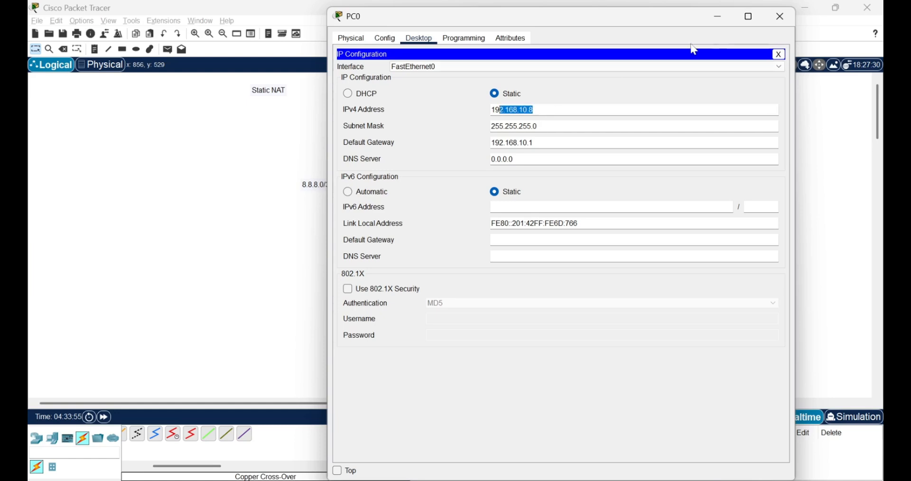
click(716, 17)
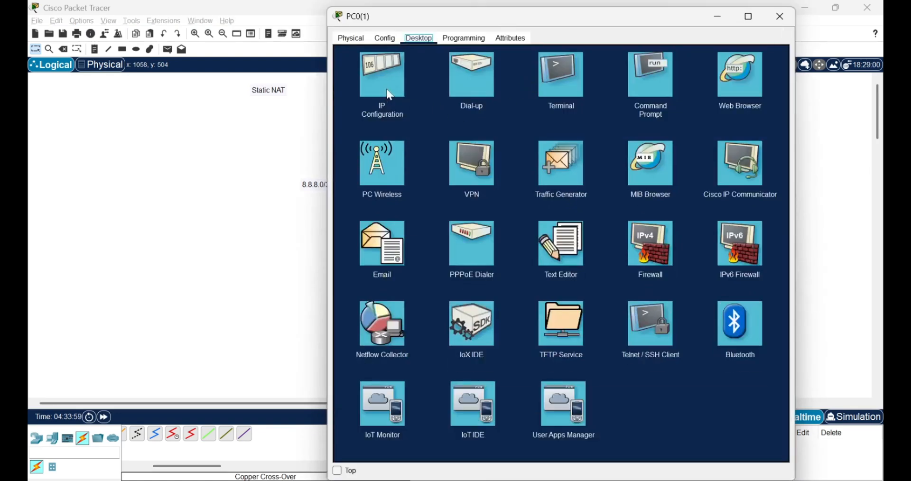
click(390, 95)
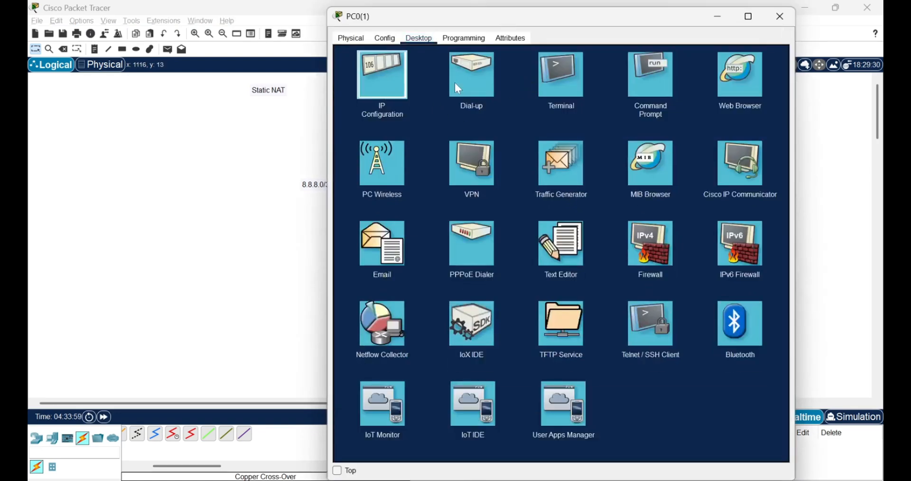
click(717, 22)
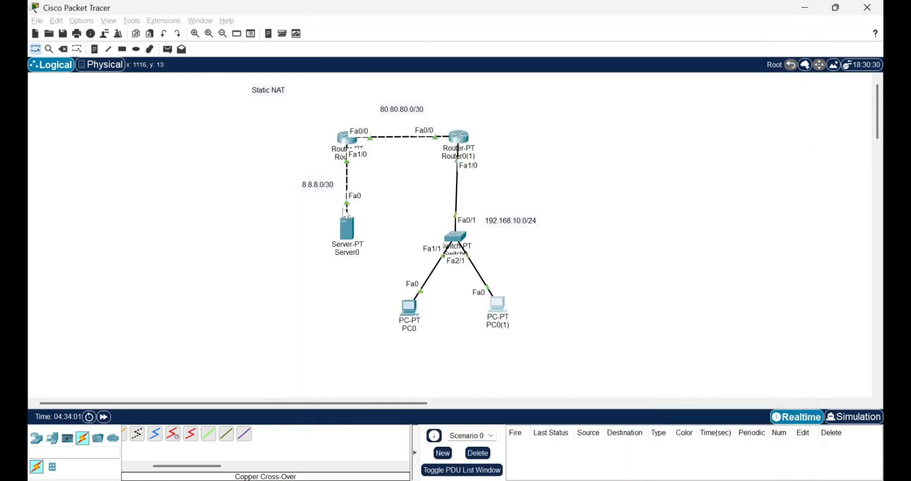
Step: Examine Server0's static IP configuration, including its default gateway, and close the server's window
click(347, 230)
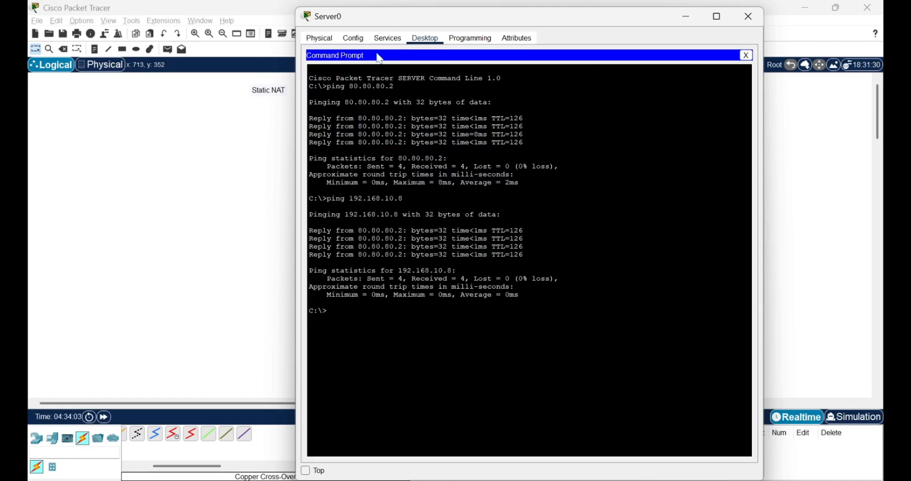
click(353, 38)
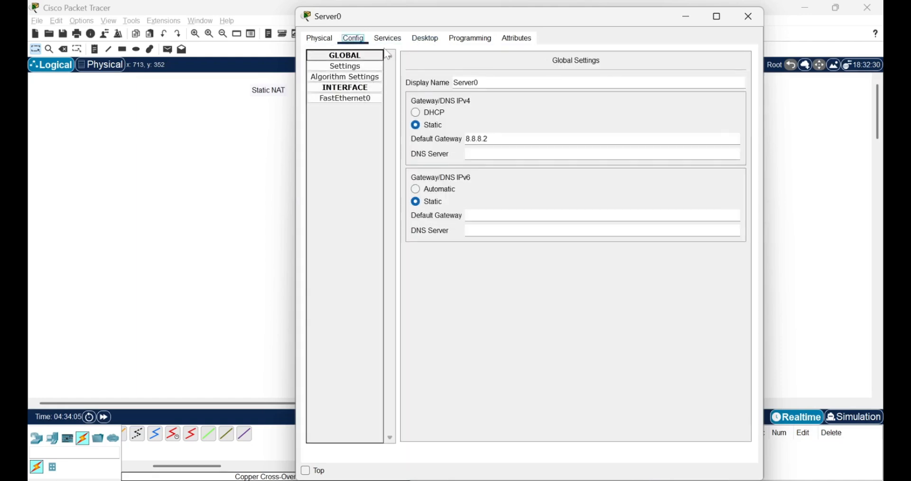
click(414, 41)
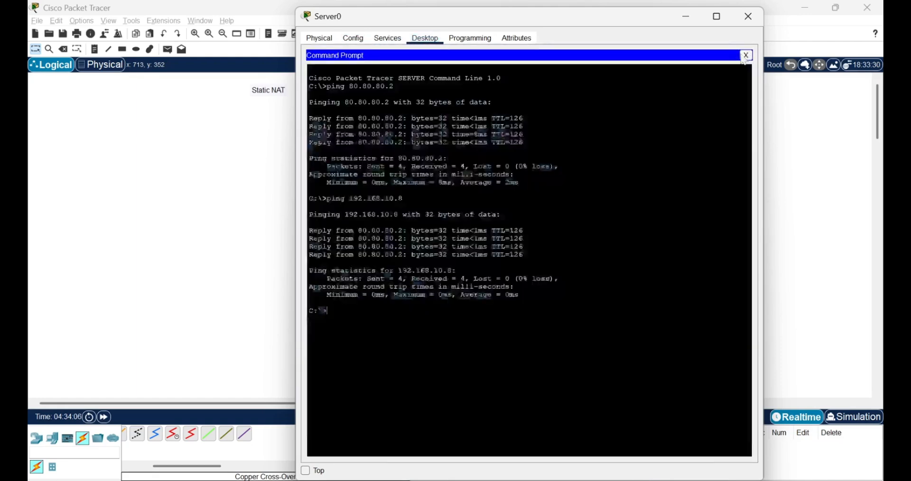
click(747, 55)
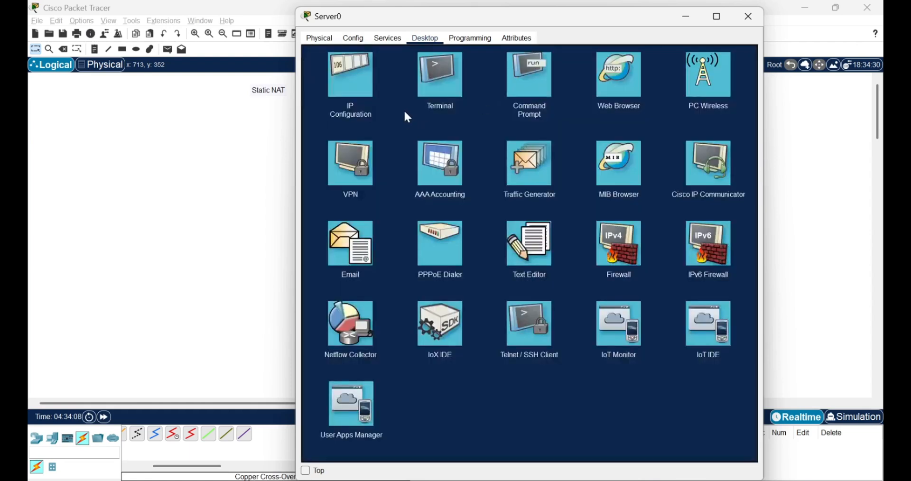
click(370, 112)
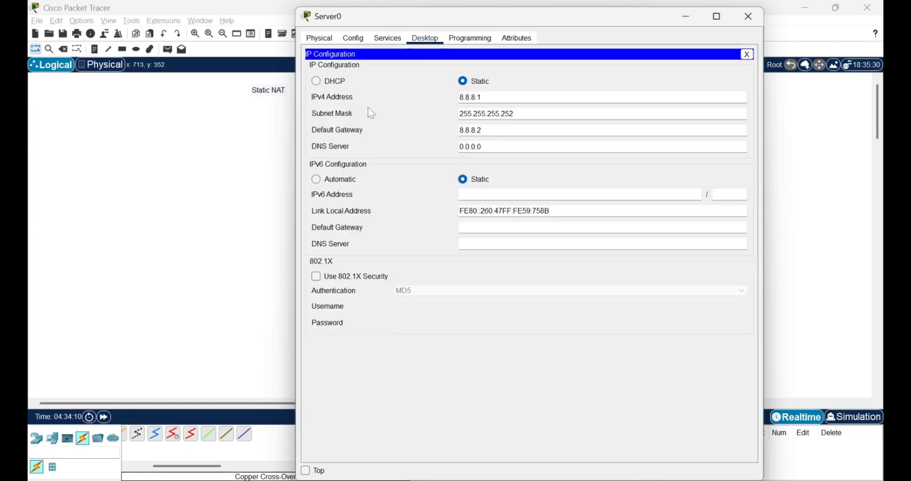
double_click(462, 131)
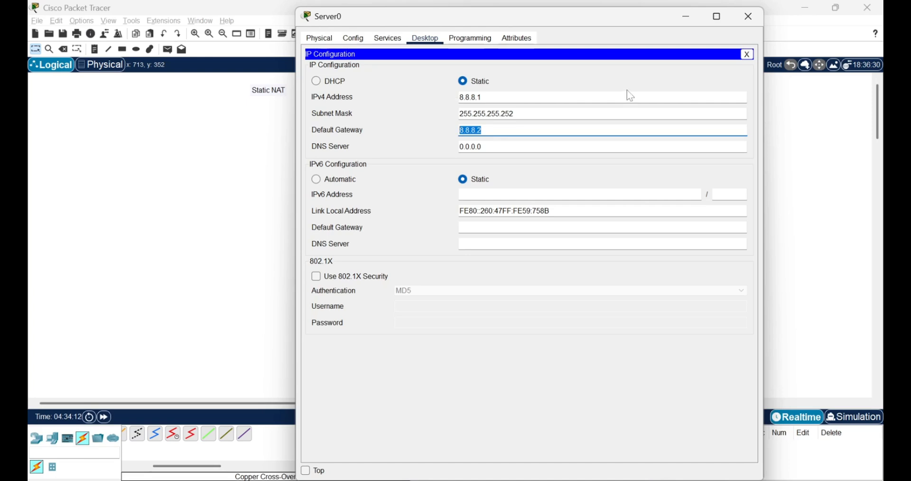
click(749, 17)
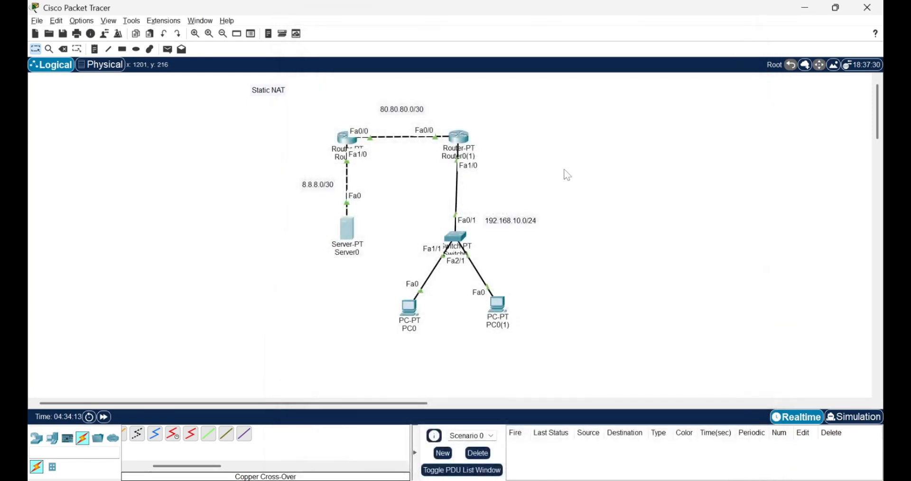
Step: Review the interface addresses and static route in Router0(1)'s command-line history, and return to the topology
click(460, 141)
scroll(623, 247, down, 5)
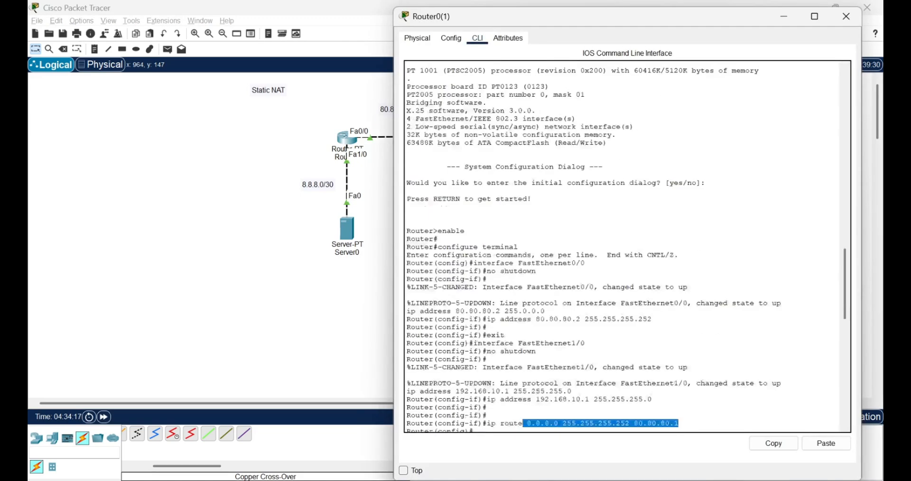
click(678, 424)
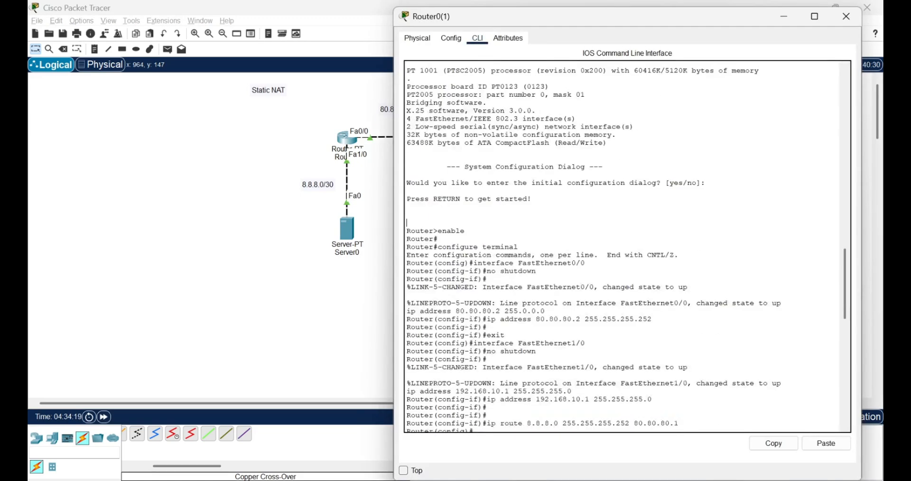
key(Return)
key(Return)
key(Return)
text(int fa0/0)
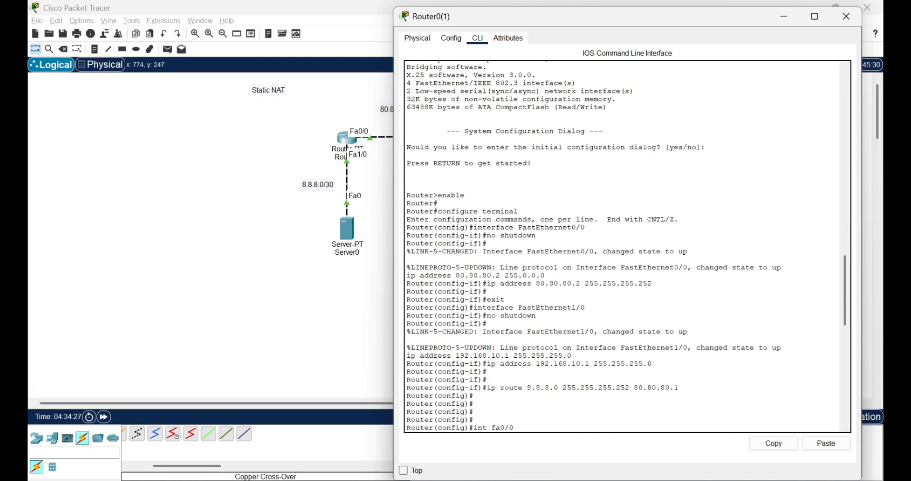
drag(473, 364, 657, 371)
drag(483, 284, 657, 290)
scroll(626, 246, down, 4)
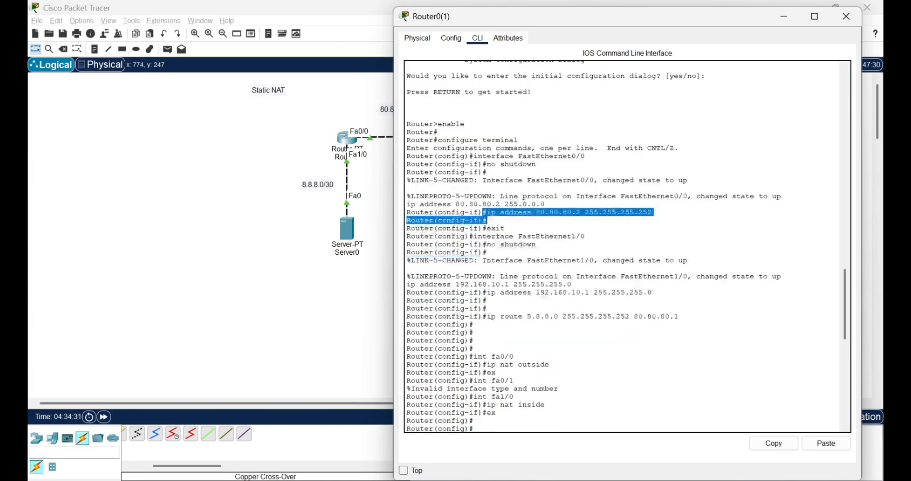
click(486, 181)
click(354, 283)
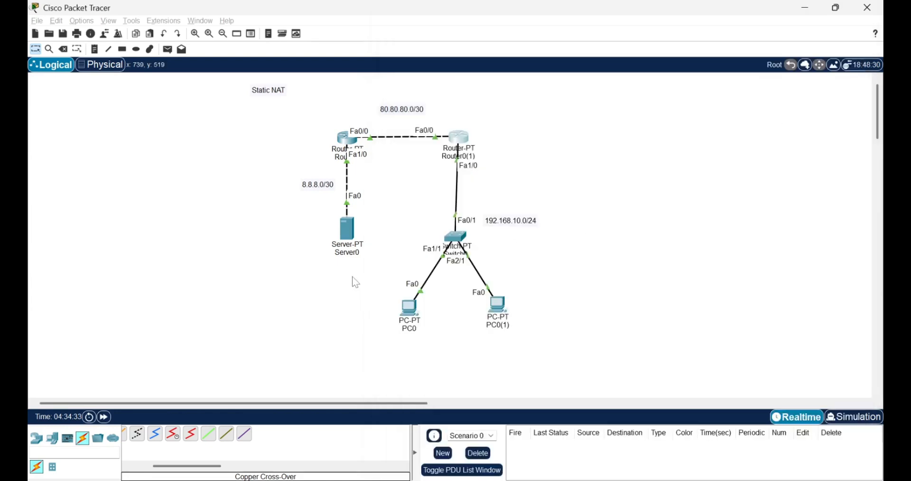
Step: Examine Router0's command-line history for its FastEthernet0/0 and FastEthernet1/0 addresses and its static route to the 192.168.10.0 network
click(347, 140)
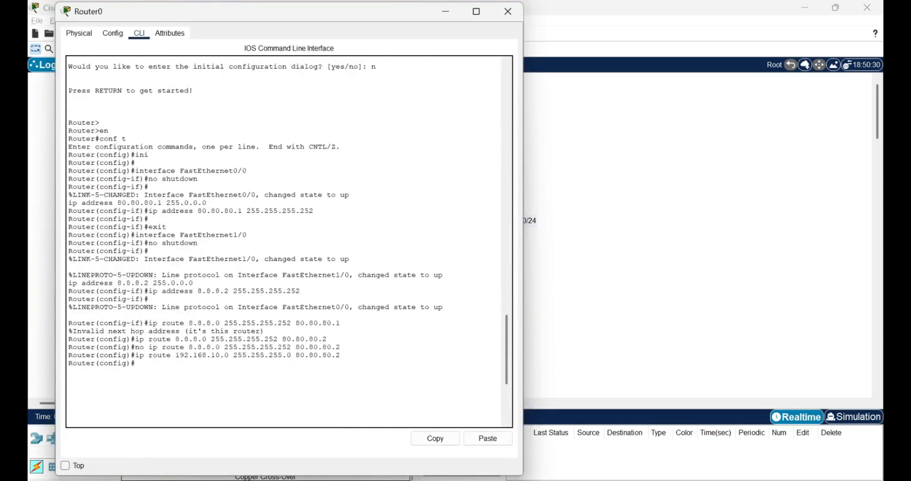
mouse_move(149, 219)
mouse_down()
mouse_move(315, 210)
mouse_move(142, 211)
mouse_up()
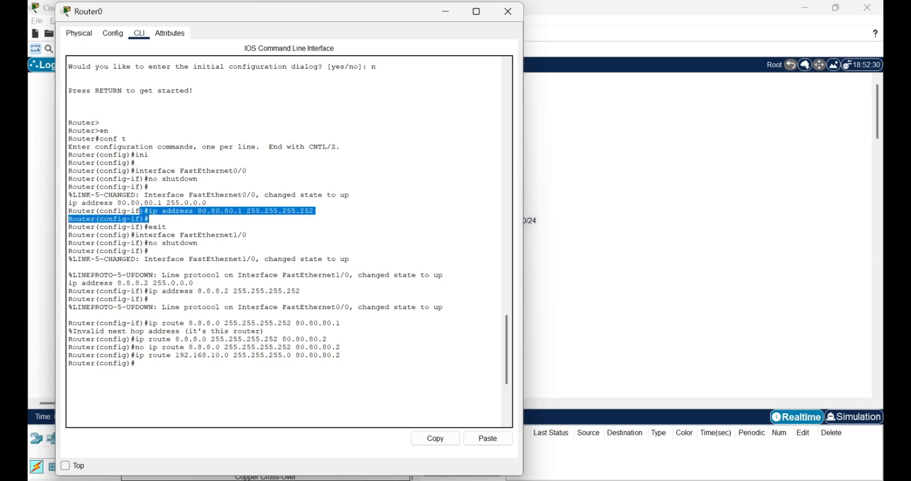
drag(149, 299, 144, 292)
click(145, 292)
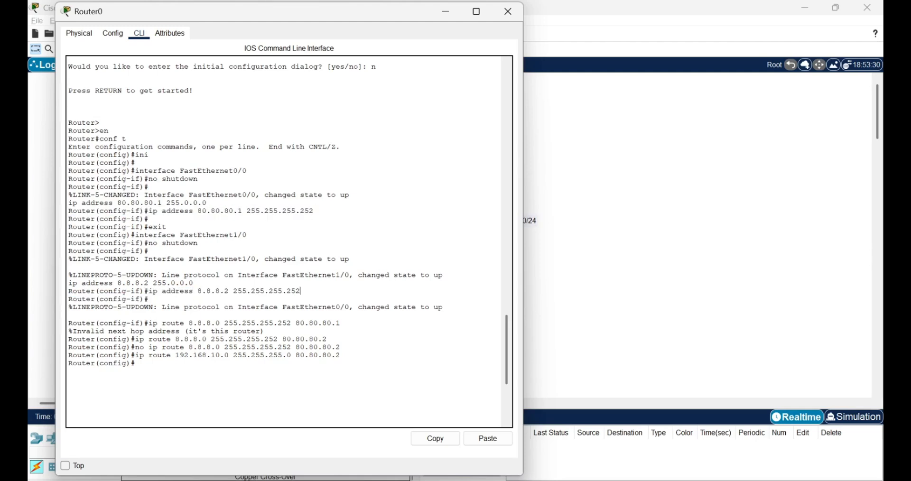
drag(340, 355, 131, 356)
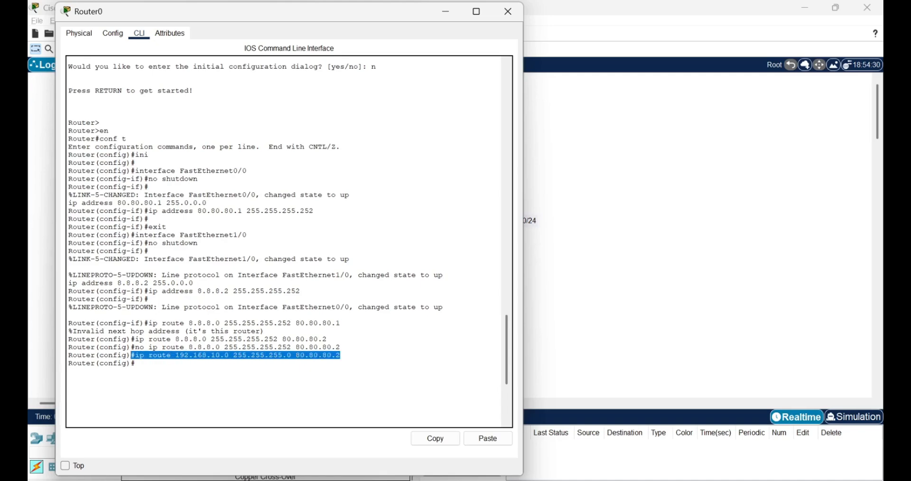
click(587, 347)
Step: Check the static route to the 8.8.8.0 network in Router0(1)'s command-line history
click(459, 140)
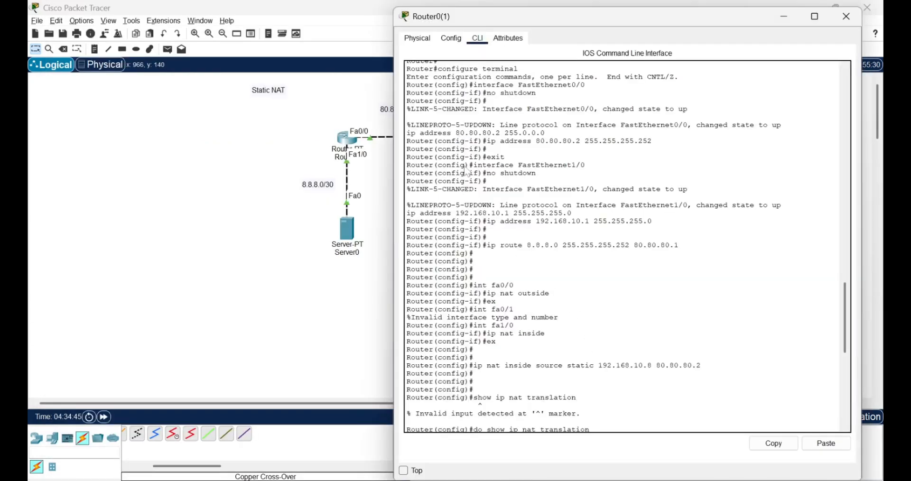
drag(487, 245, 680, 246)
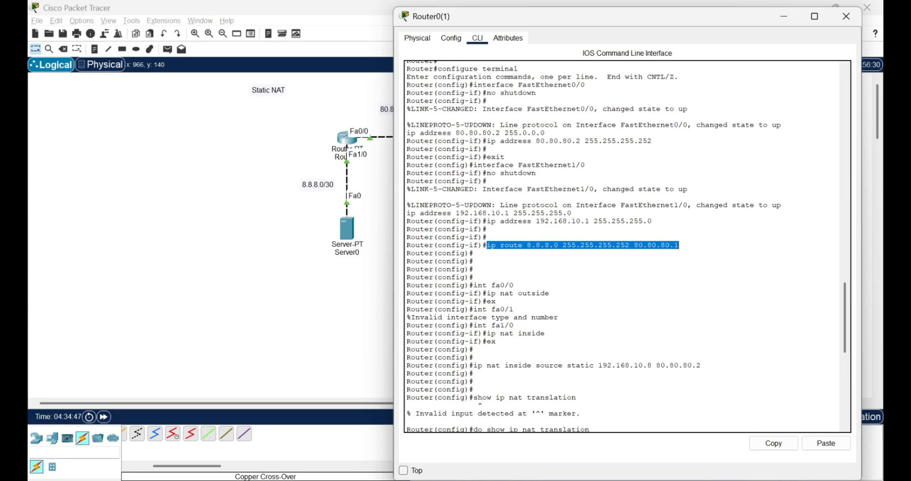
click(682, 246)
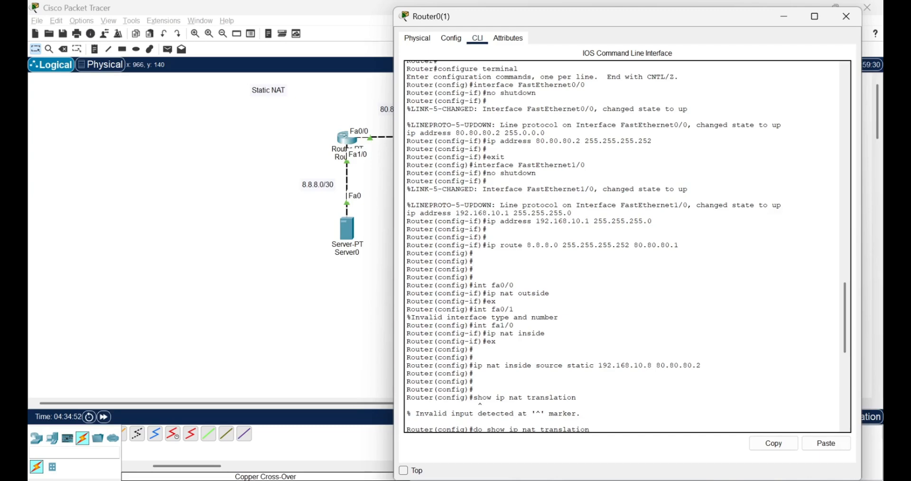
scroll(627, 247, down, 1)
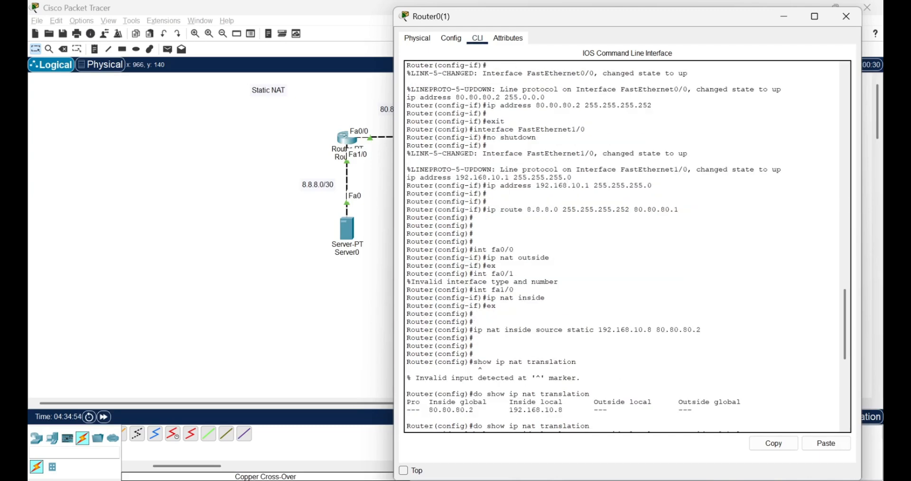
Step: Uncover the topology beside Router0(1)'s window and examine which interfaces are assigned as NAT outside and NAT inside
drag(605, 27, 708, 26)
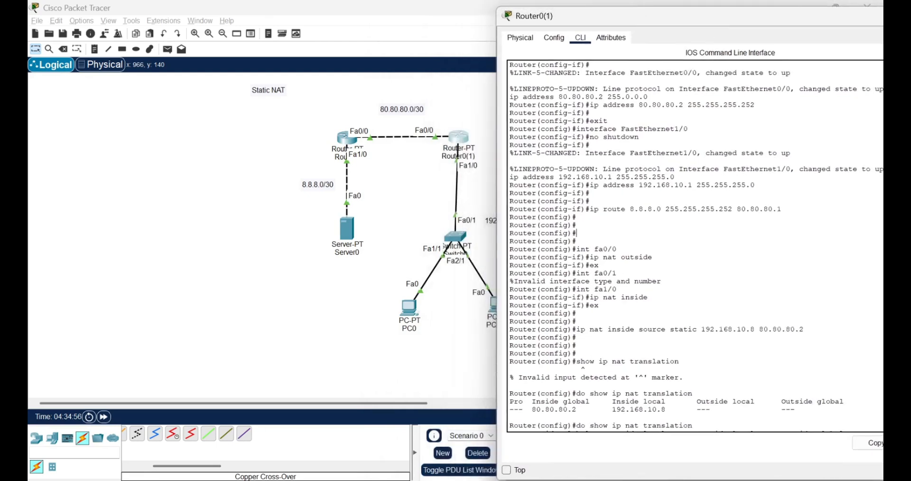
drag(581, 249, 617, 249)
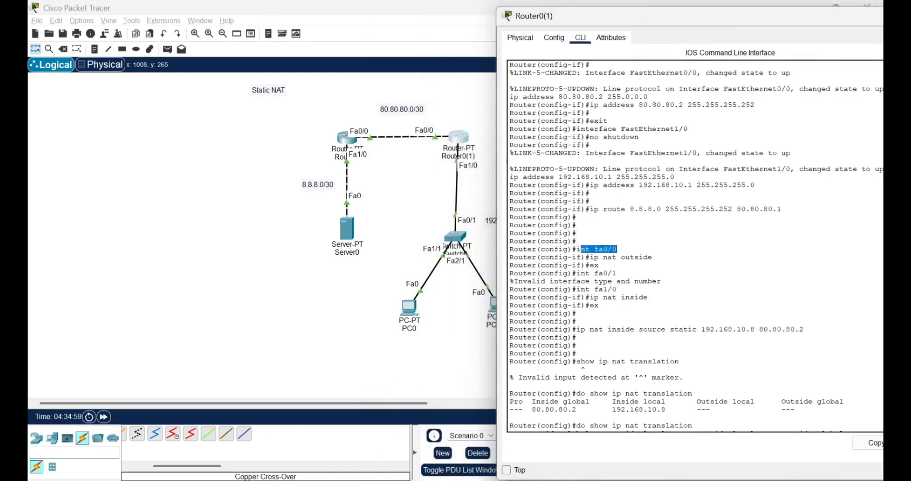
drag(587, 257, 568, 273)
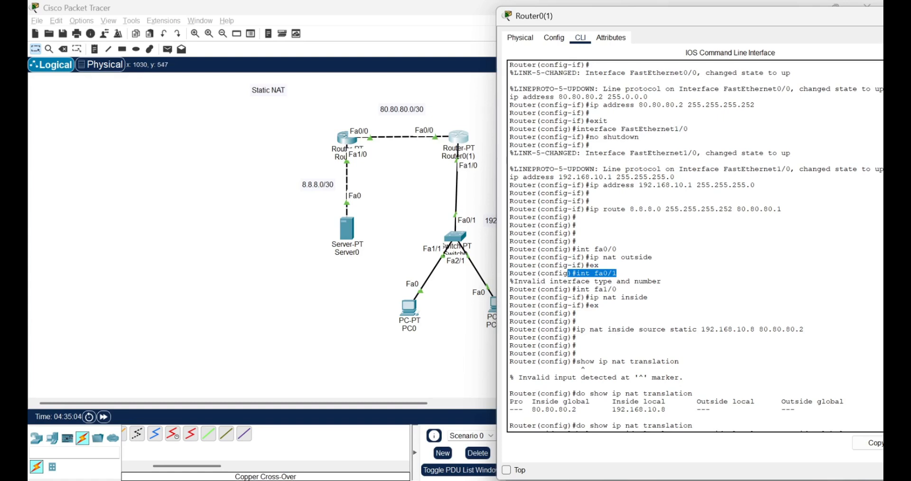
drag(590, 298, 643, 298)
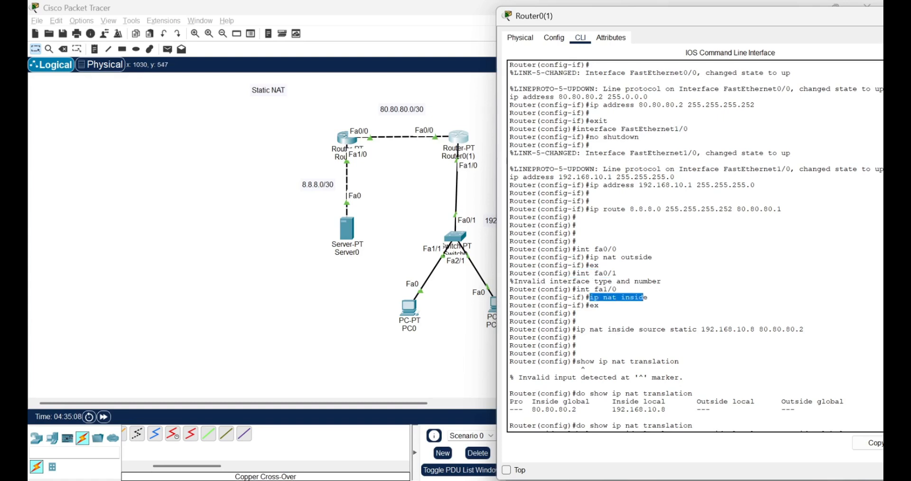
scroll(644, 297, down, 3)
click(643, 297)
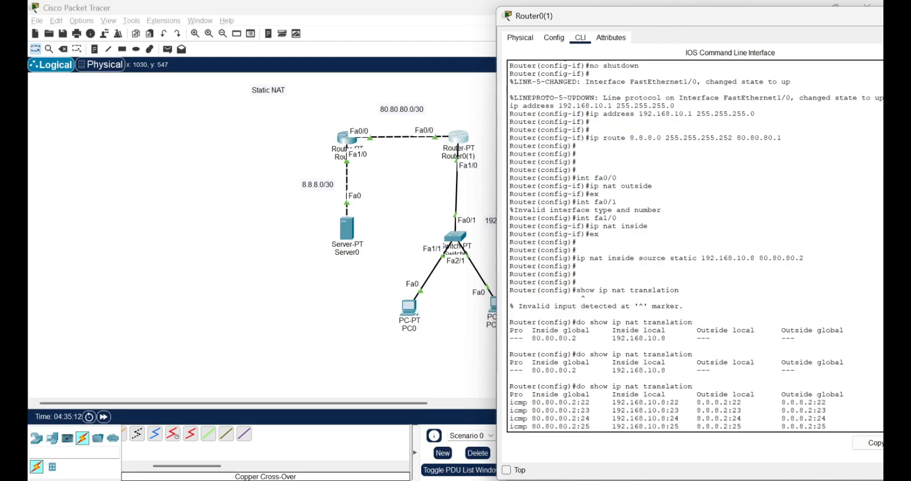
Step: Examine the static NAT mapping command on Router0(1), focusing on its inside local address
drag(577, 258, 759, 258)
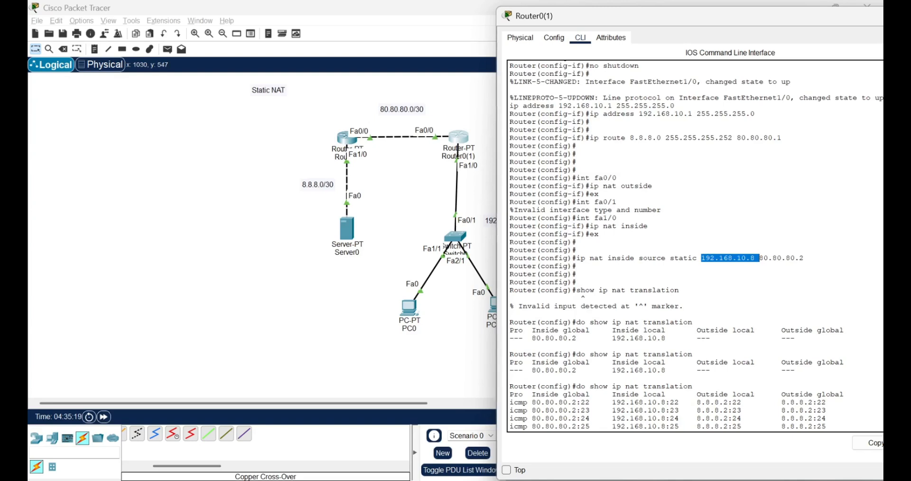
drag(599, 258, 715, 259)
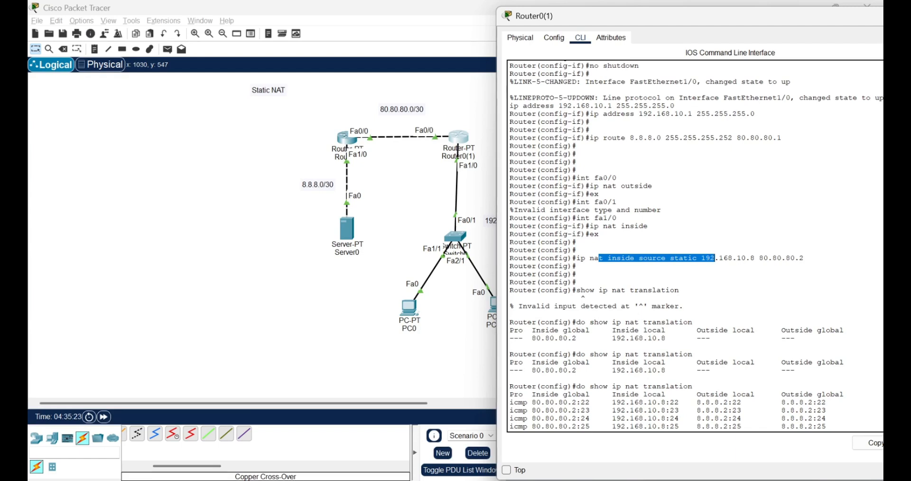
click(578, 267)
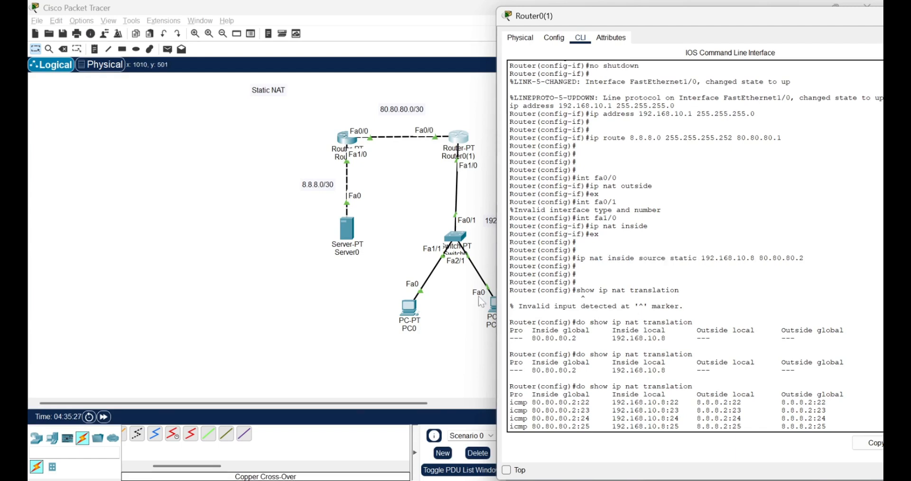
drag(706, 258, 747, 258)
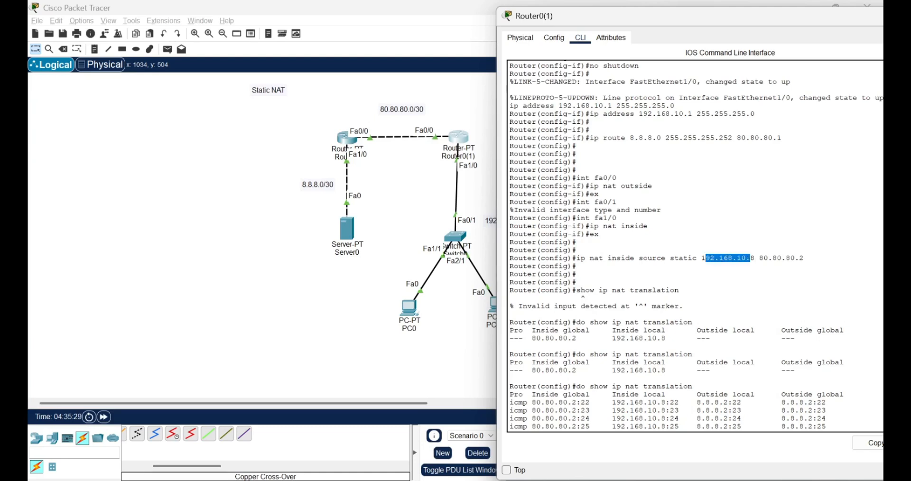
Step: Check PC0's IP configuration against the static NAT mapping, and open PC0's command prompt before returning to the topology
click(465, 316)
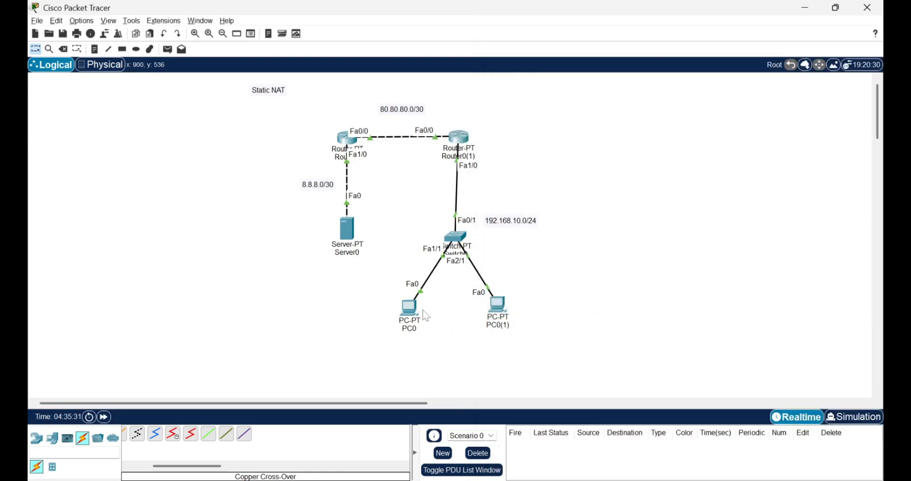
click(411, 308)
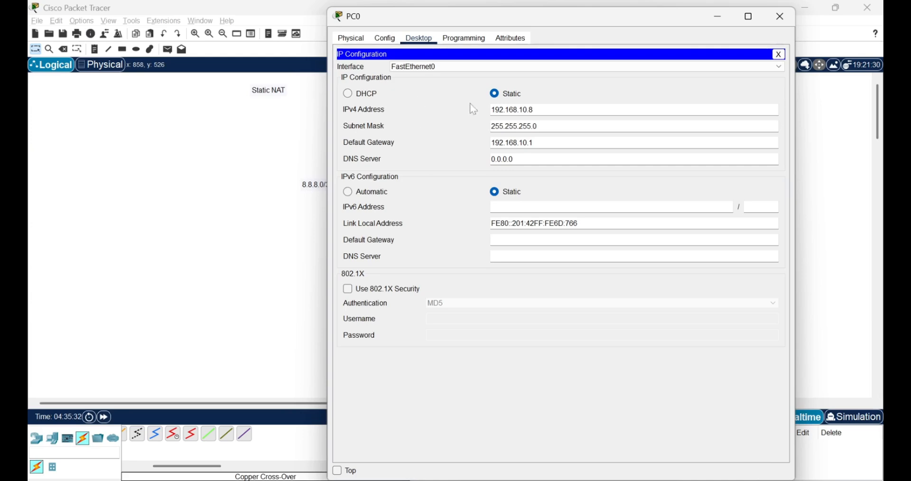
click(779, 54)
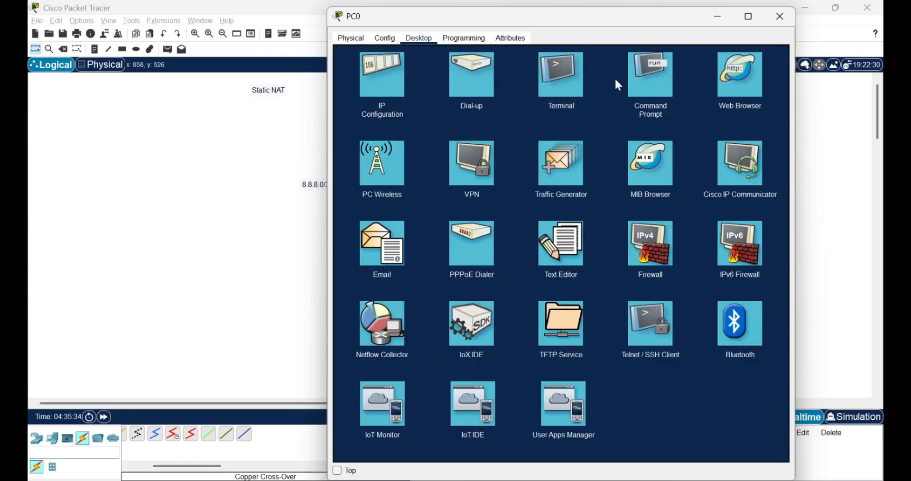
click(665, 76)
click(716, 19)
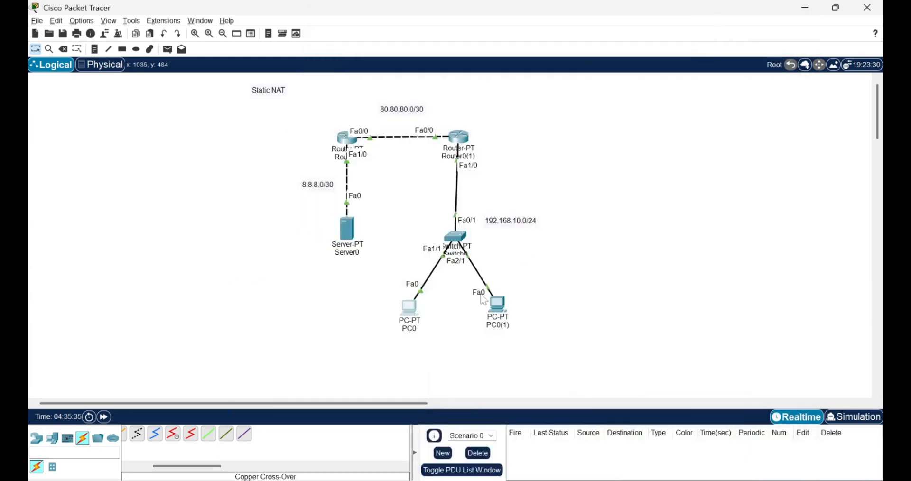
Step: Find the "do show ip nat translation" command in Router0(1)'s command-line history and examine its output
click(459, 138)
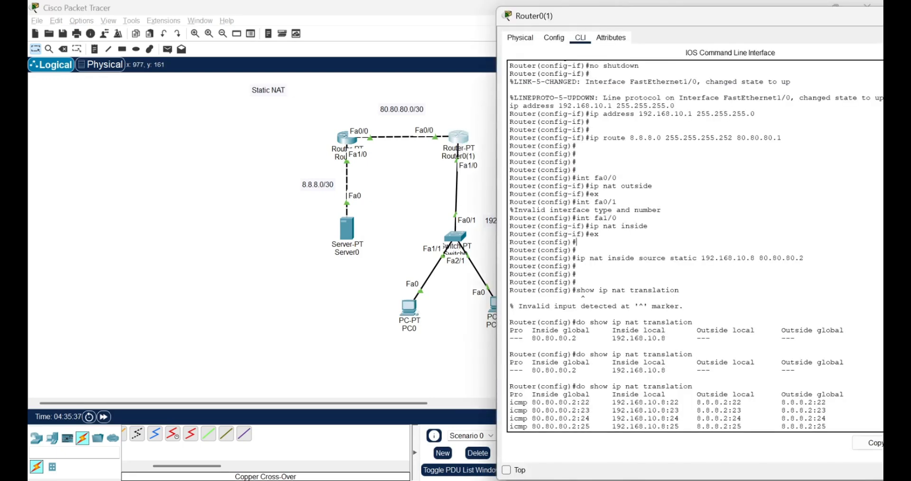
drag(563, 251, 692, 251)
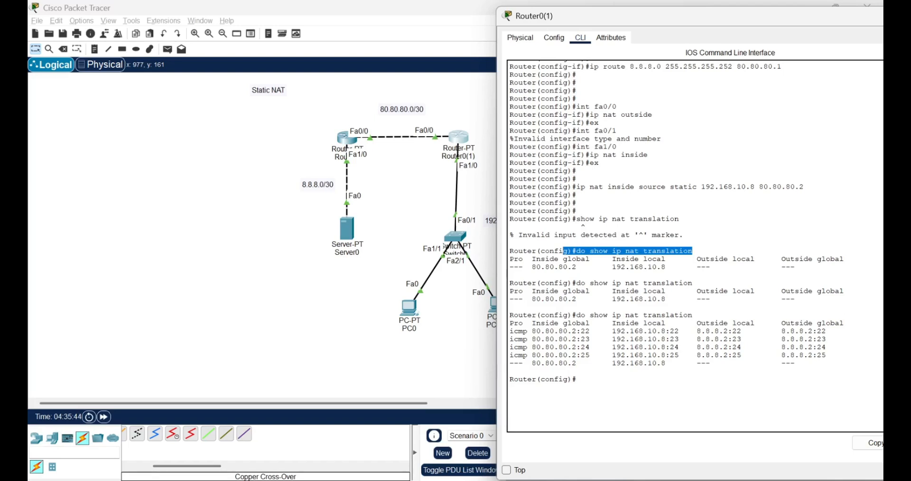
click(399, 177)
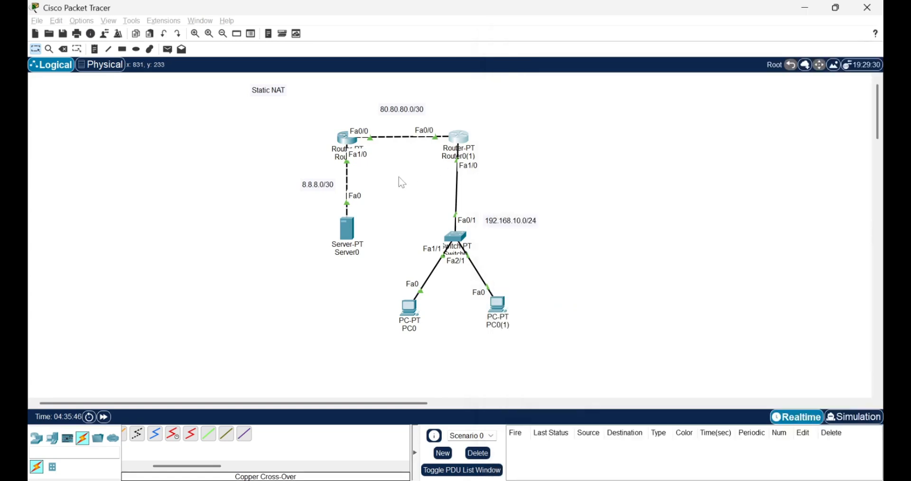
Step: Open Server0's command prompt beside the topology and examine its ping to 192.168.10.8, relating the address to PC0
click(352, 228)
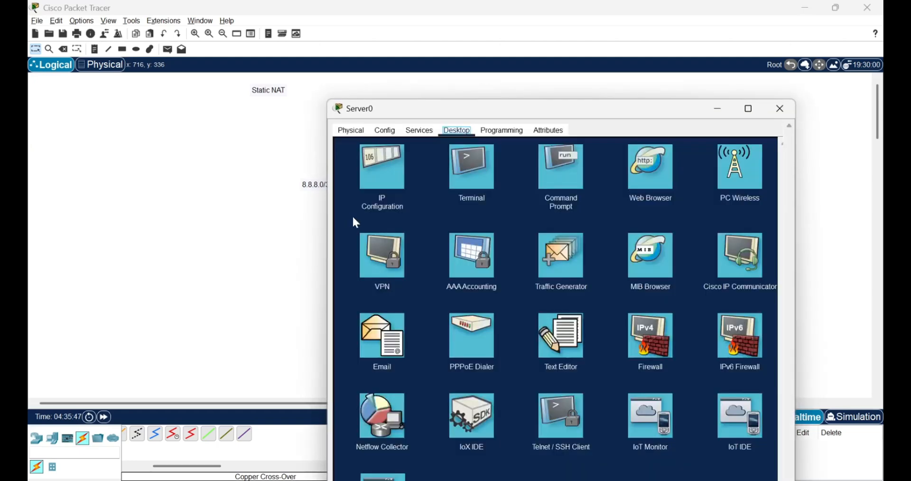
click(563, 166)
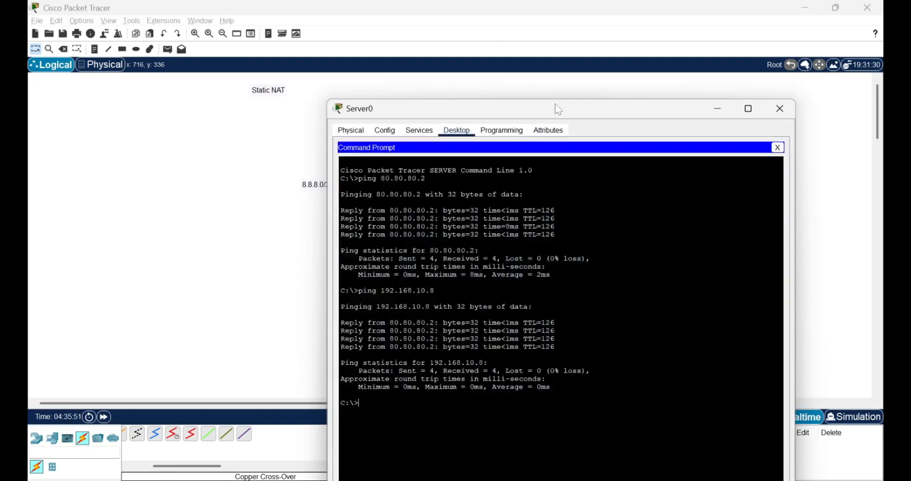
drag(554, 115, 726, 19)
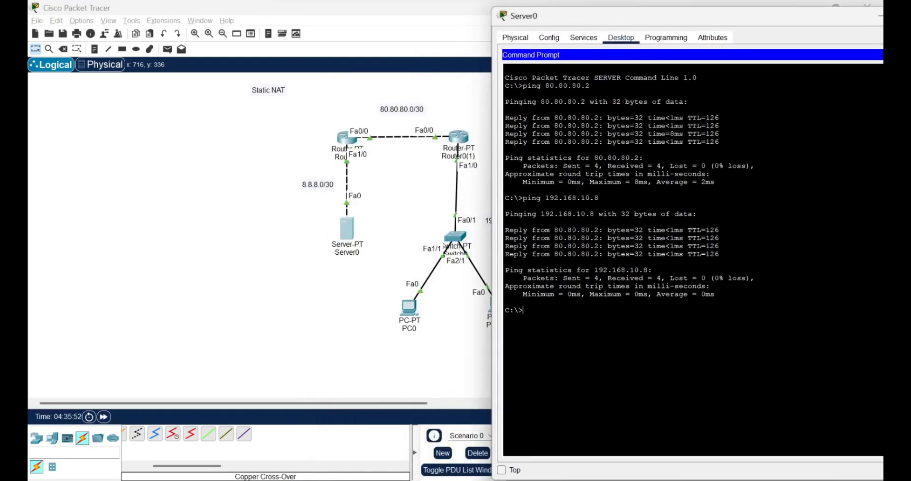
double_click(572, 198)
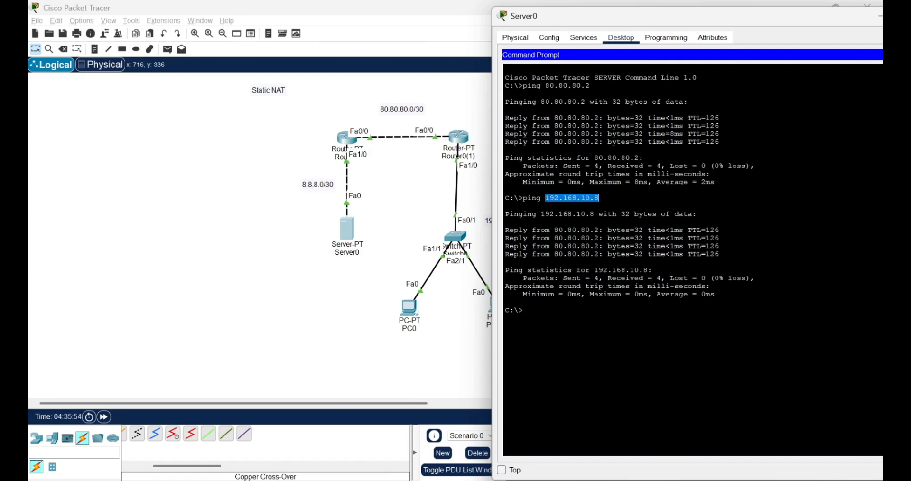
click(399, 299)
drag(446, 337, 368, 290)
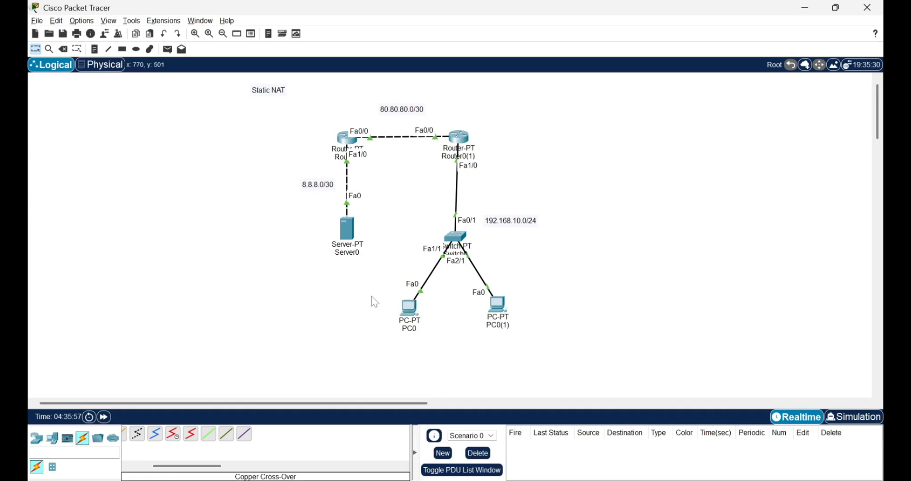
Step: Check which address replies to the 192.168.10.8 ping in Server0's command prompt
click(351, 241)
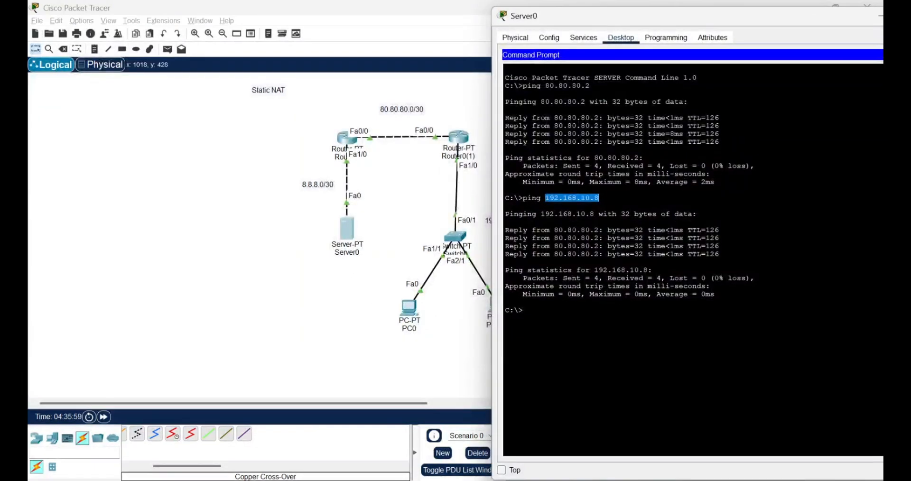
drag(551, 230, 607, 230)
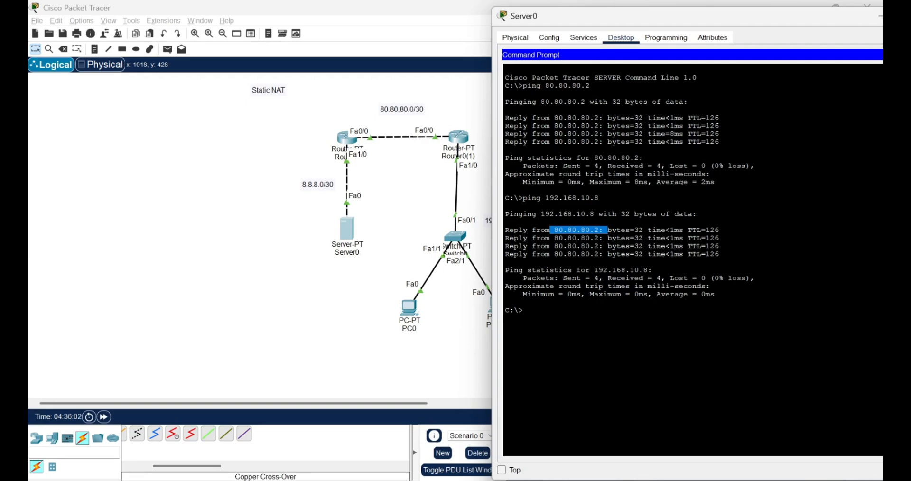
click(449, 106)
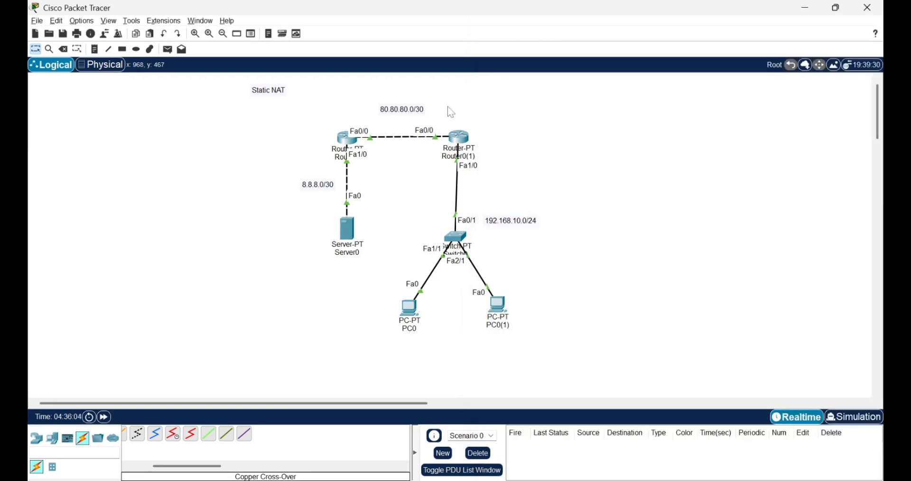
Step: Examine the inside global column of Router0(1)'s NAT translation table and relate it to the 80.80.80.0/30 network in the topology
click(459, 137)
drag(536, 323, 598, 323)
click(460, 322)
click(409, 113)
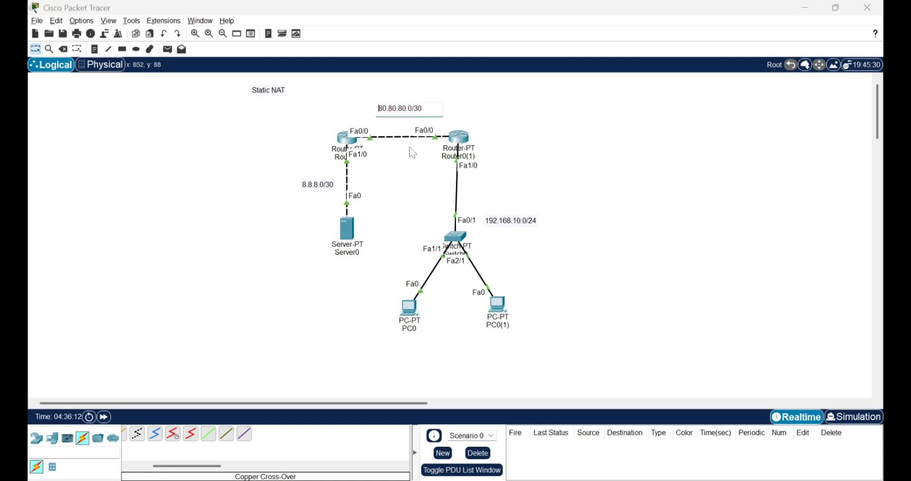
click(409, 167)
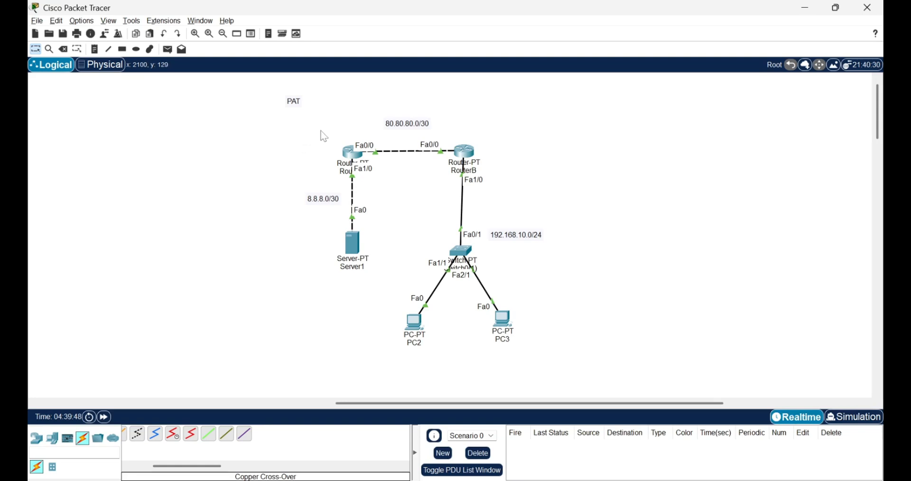
Step: Look over the PAT topology, including Server1 and the two inside hosts PC2 and PC3
drag(322, 134, 551, 338)
mouse_move(427, 323)
drag(305, 230, 408, 272)
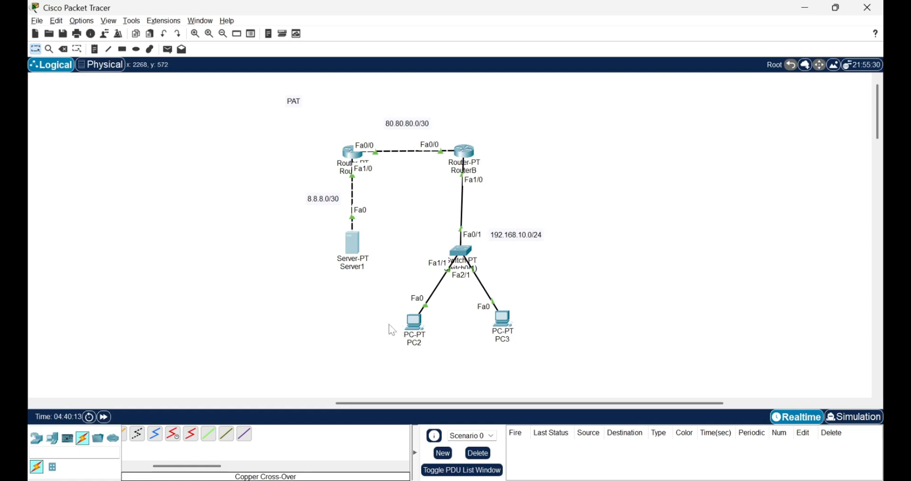
drag(379, 306, 546, 369)
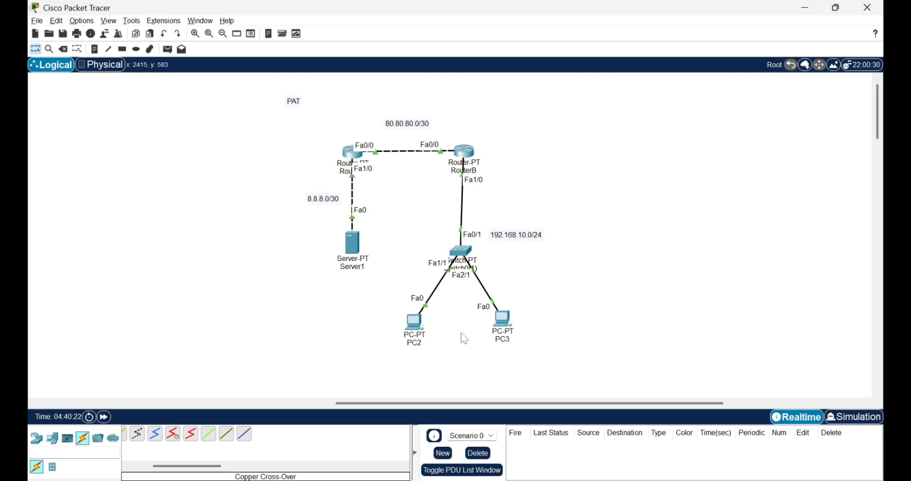
Step: Examine RouterB's command-line history for the removal of the static NAT mapping and the translation check that follows it
click(463, 154)
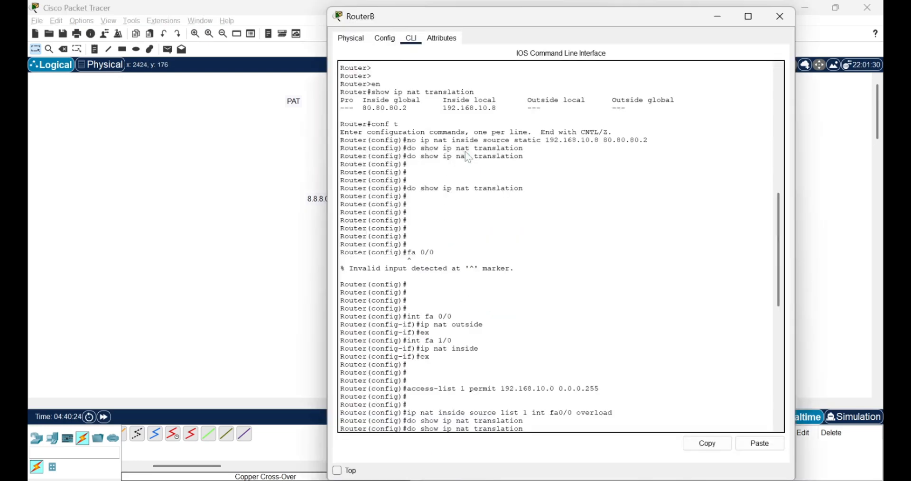
scroll(560, 246, up, 12)
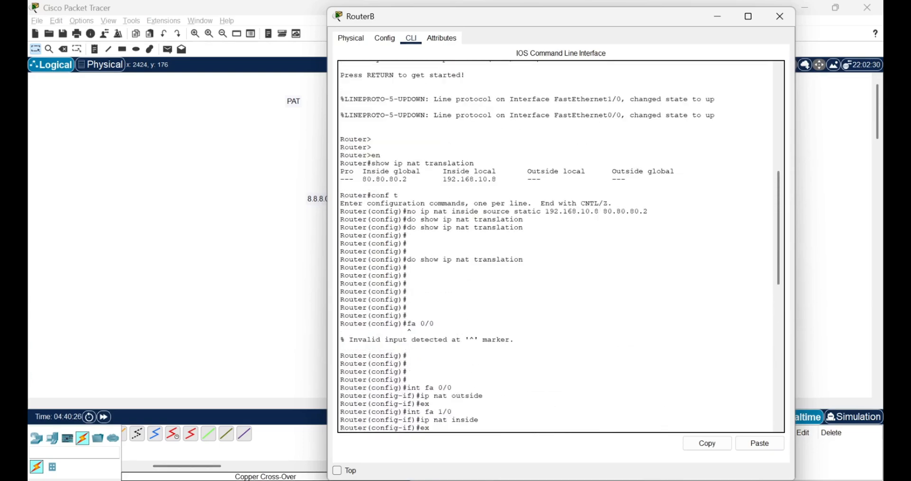
scroll(560, 247, down, 15)
scroll(561, 247, up, 3)
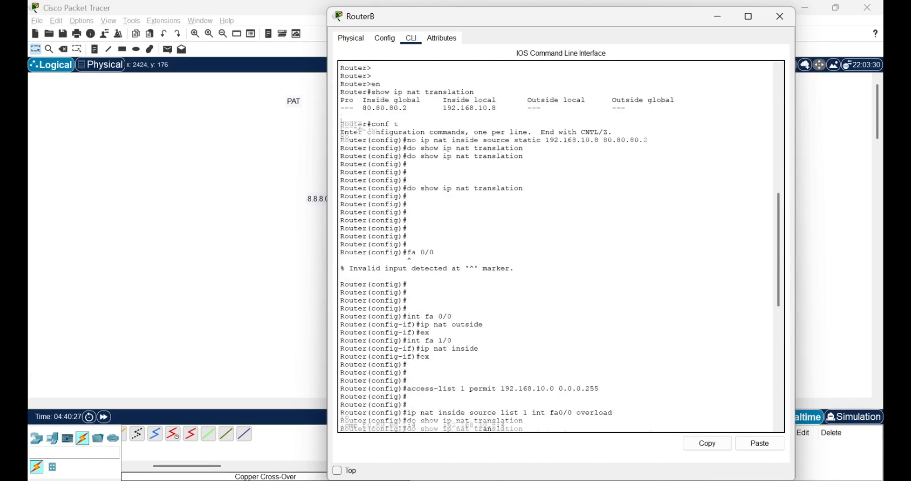
scroll(560, 247, down, 3)
scroll(560, 247, up, 3)
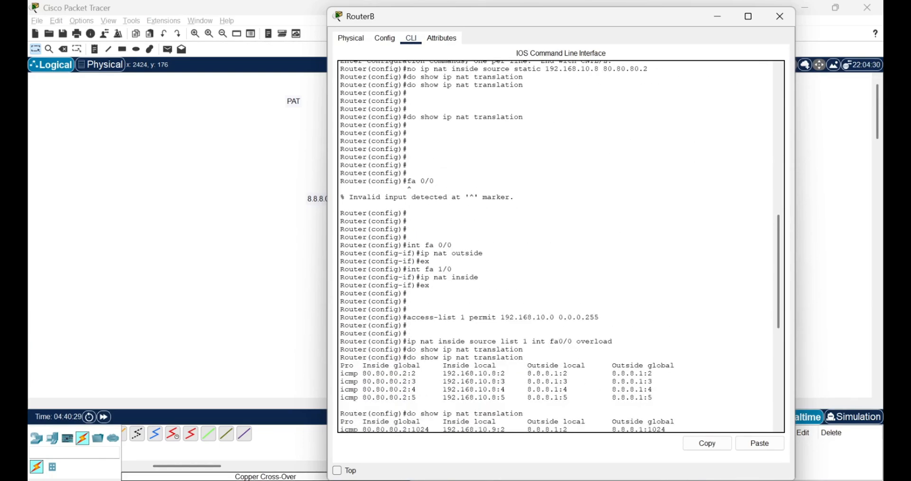
drag(524, 117, 425, 117)
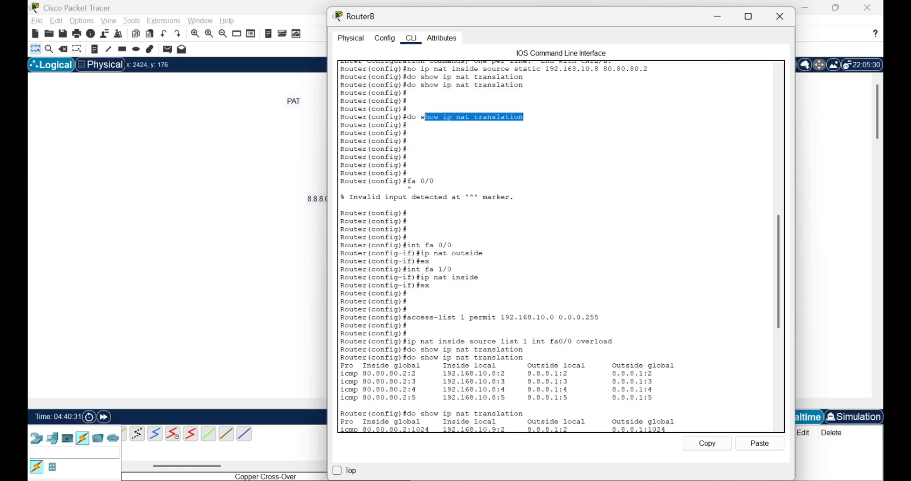
click(425, 117)
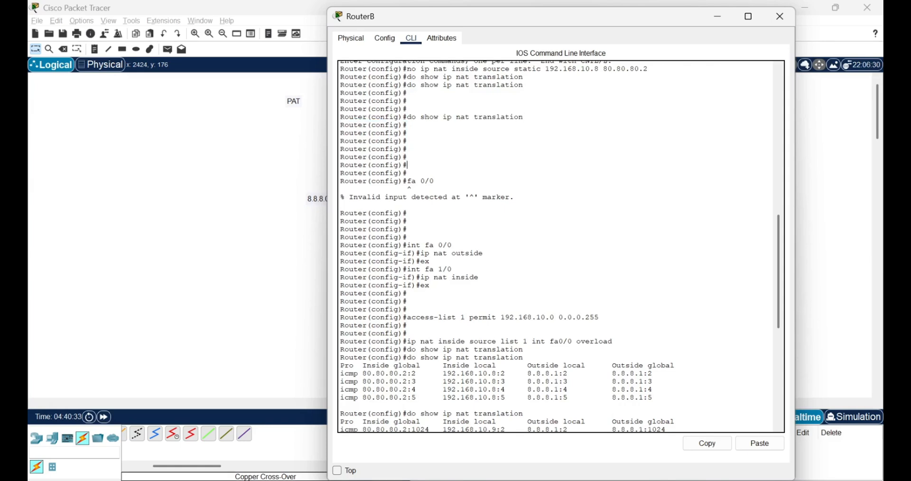
Step: Uncover the topology beside RouterB's window and check which interfaces are assigned as NAT outside and NAT inside
drag(408, 246, 452, 245)
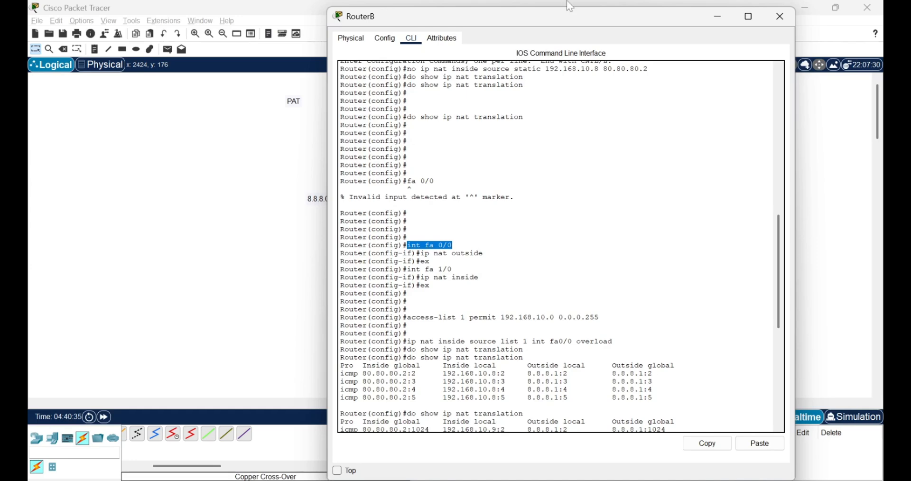
drag(568, 2, 742, 11)
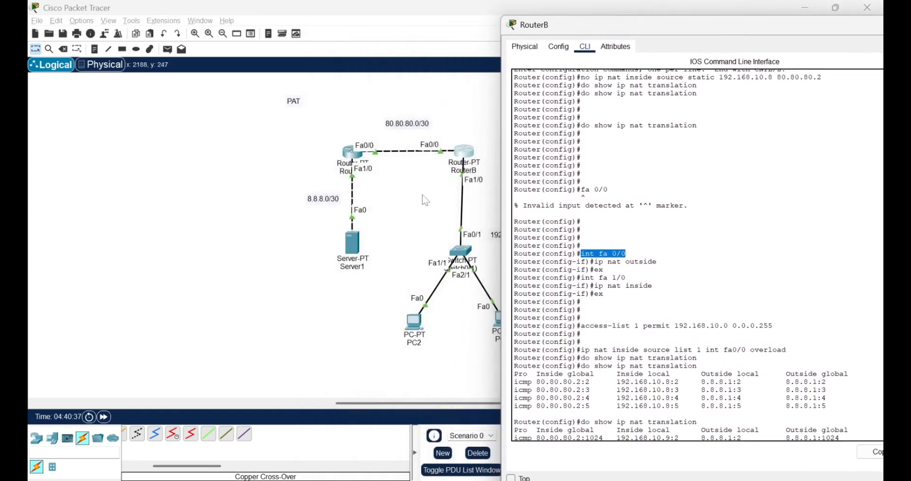
drag(573, 270, 654, 285)
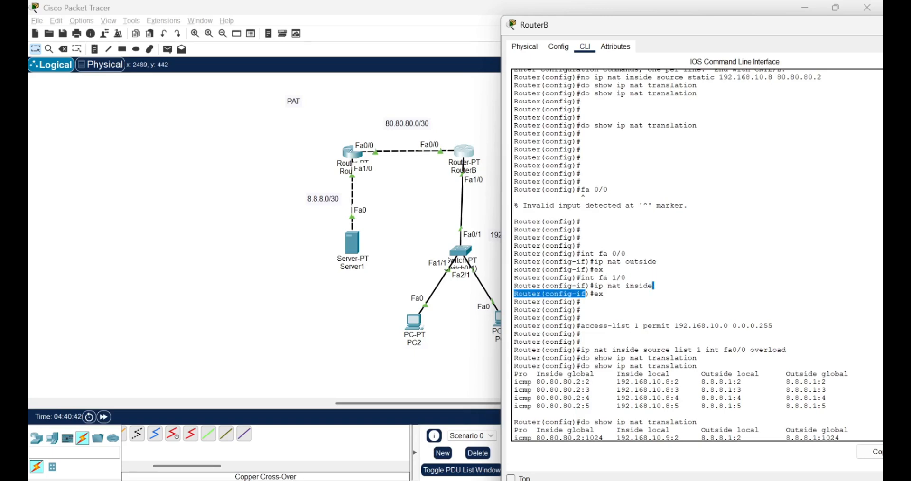
Step: Examine each part of RouterB's access-list command: the list number, the permit action, and the network with its wildcard mask
scroll(681, 255, down, 2)
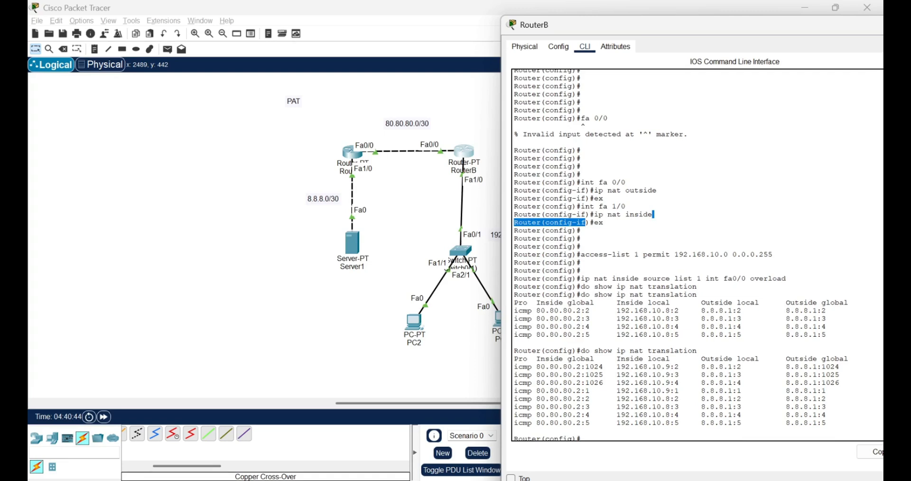
drag(775, 254, 684, 255)
drag(581, 255, 635, 255)
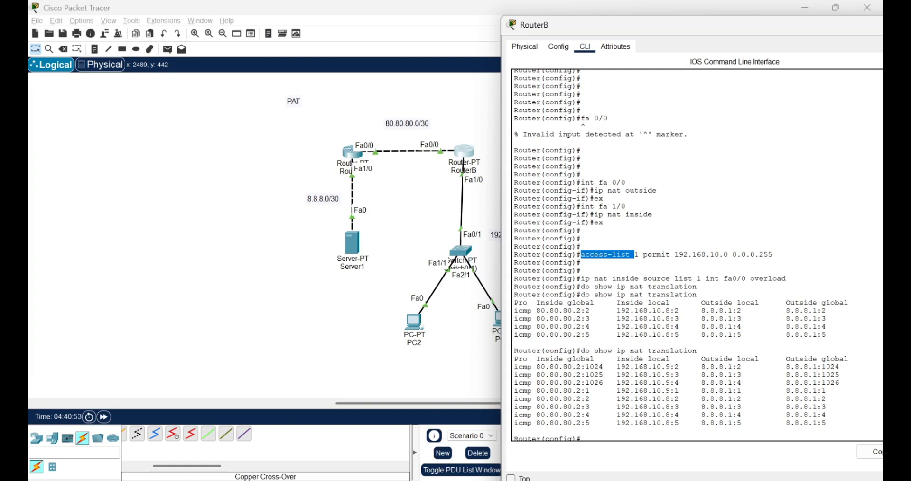
drag(635, 255, 640, 255)
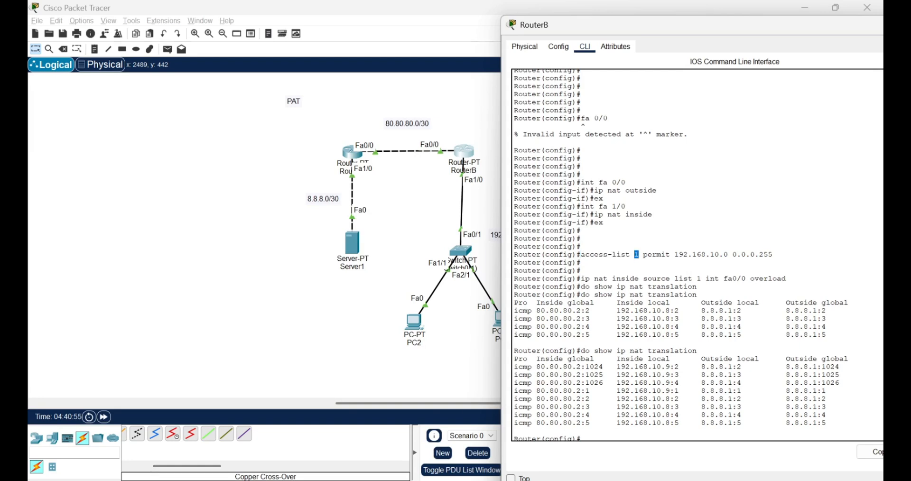
double_click(657, 255)
drag(675, 255, 773, 255)
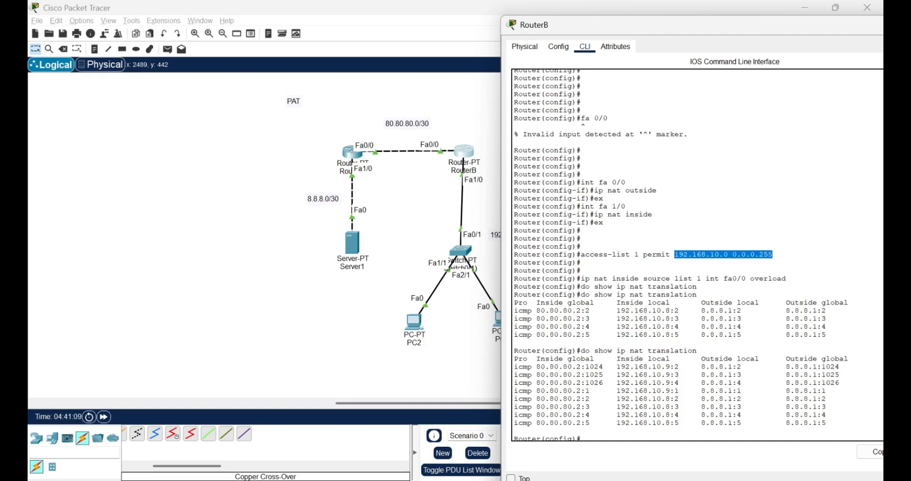
Step: Examine RouterB's "ip nat inside source list 1 int fa0/0 overload" command, focusing on its interface and overload keyword
drag(582, 279, 787, 279)
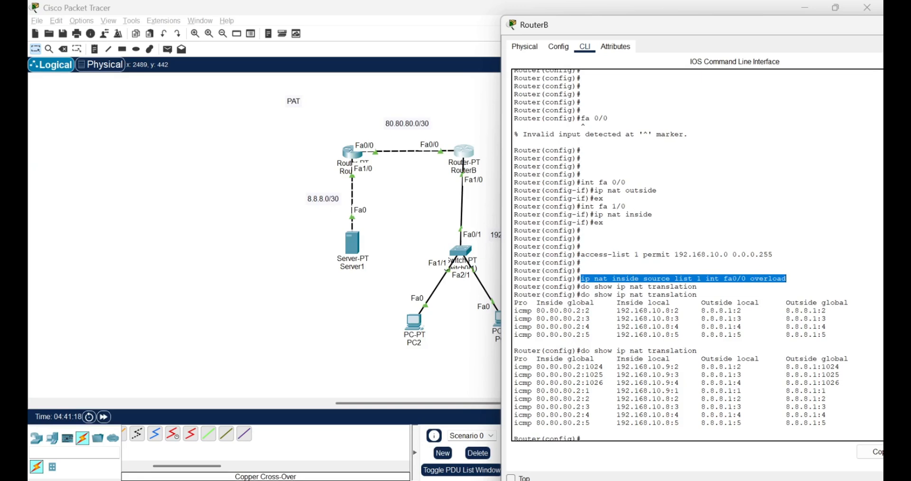
drag(706, 278, 751, 279)
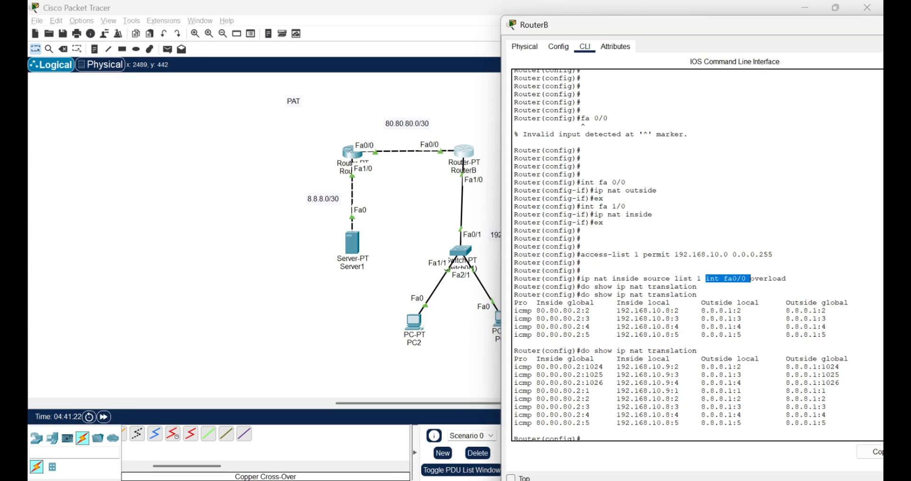
double_click(768, 279)
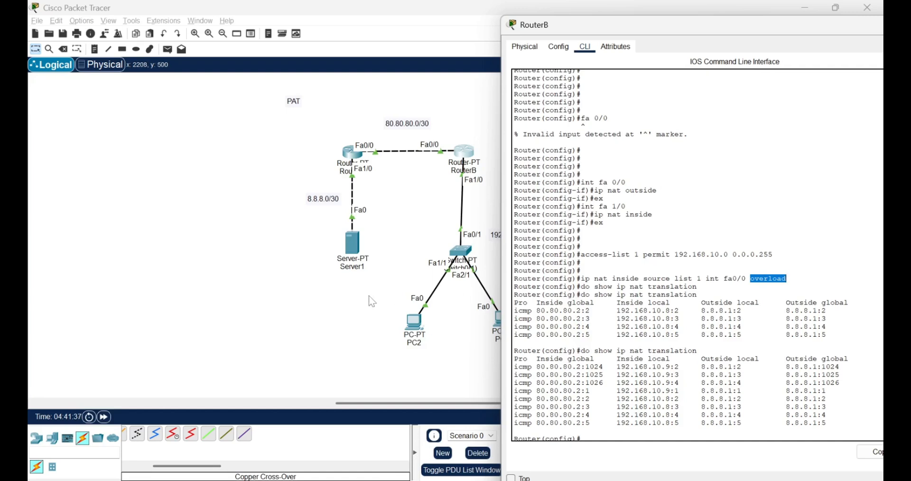
Step: Examine the PAT topology and the last "do show ip nat translation" table in RouterB's command line, then return to the topology
drag(369, 296, 580, 383)
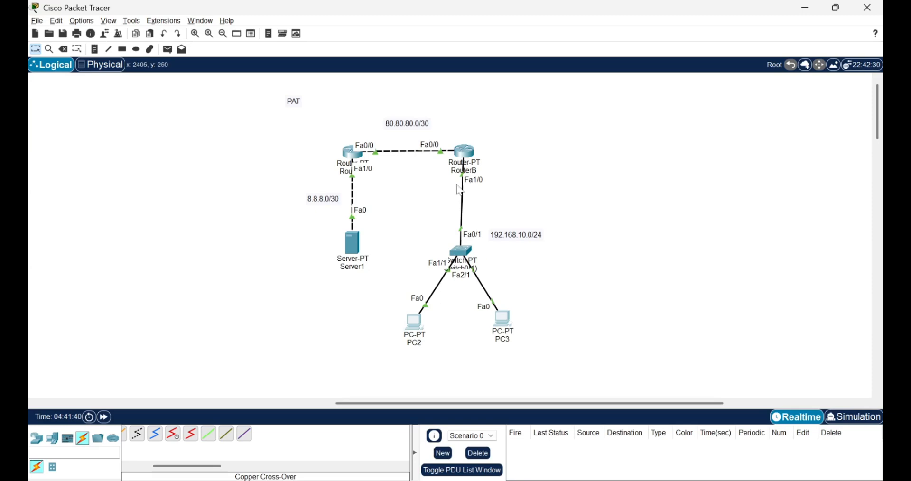
click(465, 153)
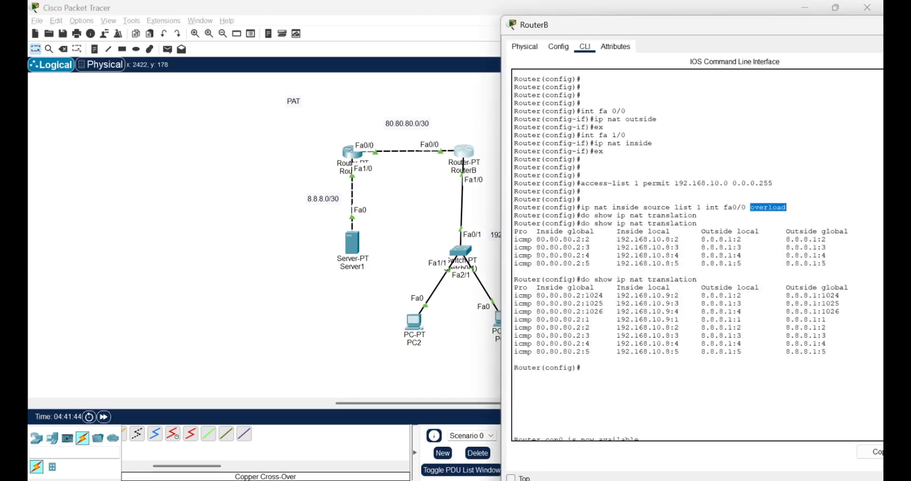
drag(515, 352, 850, 287)
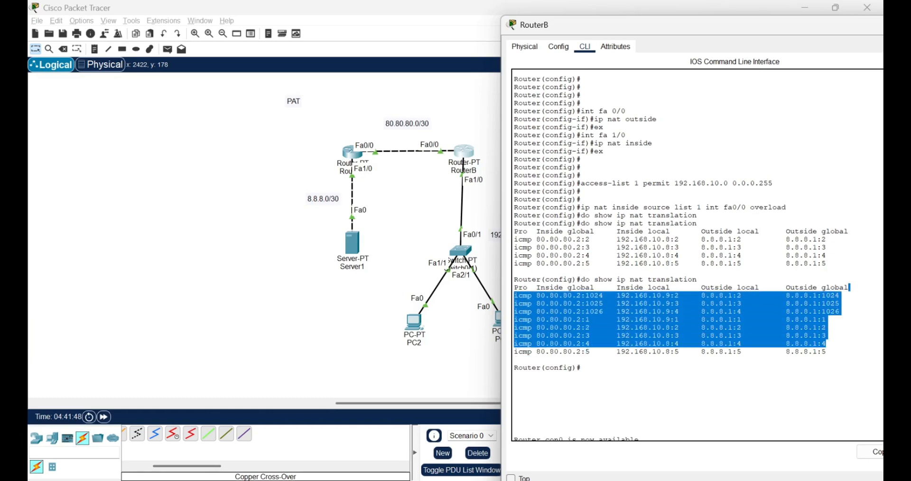
drag(585, 280, 681, 296)
click(681, 296)
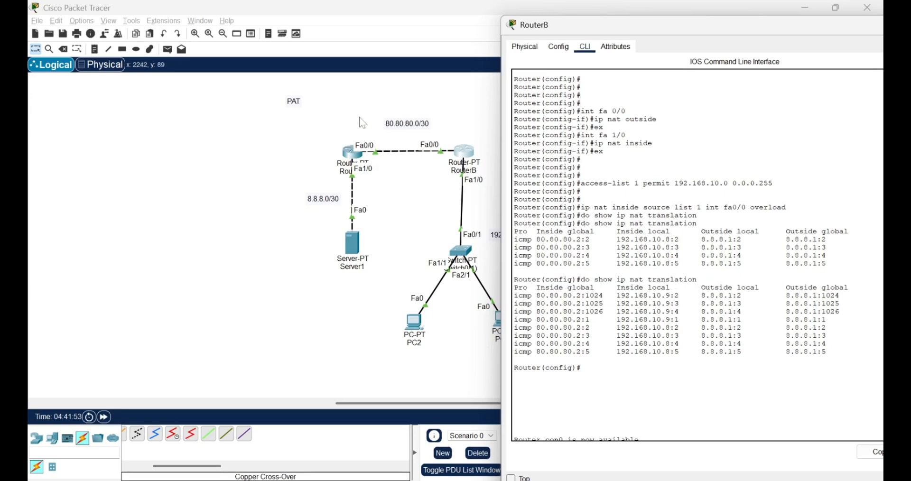
click(296, 140)
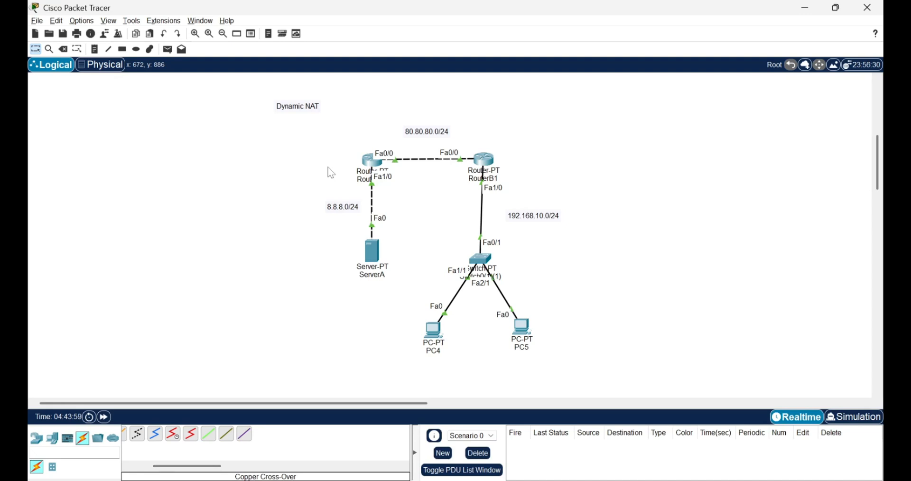
Step: Examine the Dynamic NAT topology and its three network labels: the server side, the link between the routers, and the PC side
drag(338, 122, 571, 392)
click(414, 259)
drag(312, 188, 387, 226)
drag(388, 117, 460, 139)
drag(508, 196, 597, 256)
click(426, 225)
Step: Open RouterB1's command-line history and examine the FastEthernet interface addressing and the static route to the server network
click(487, 161)
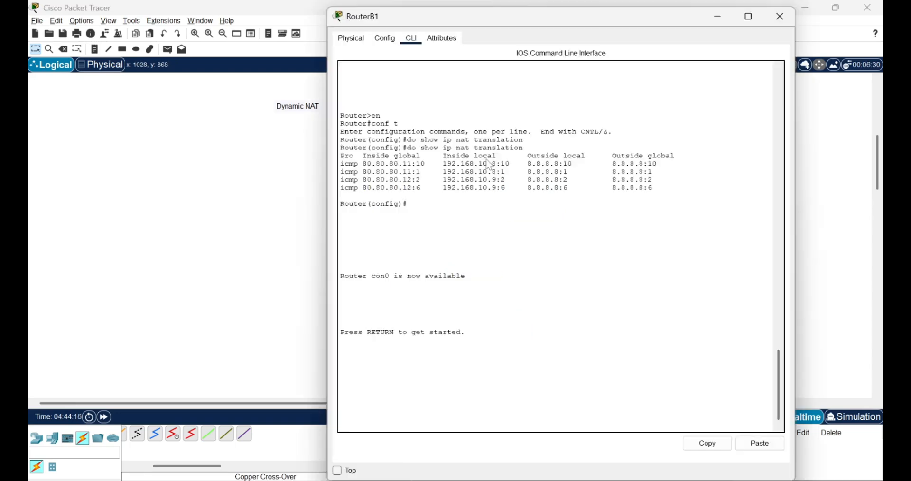
scroll(560, 247, up, 15)
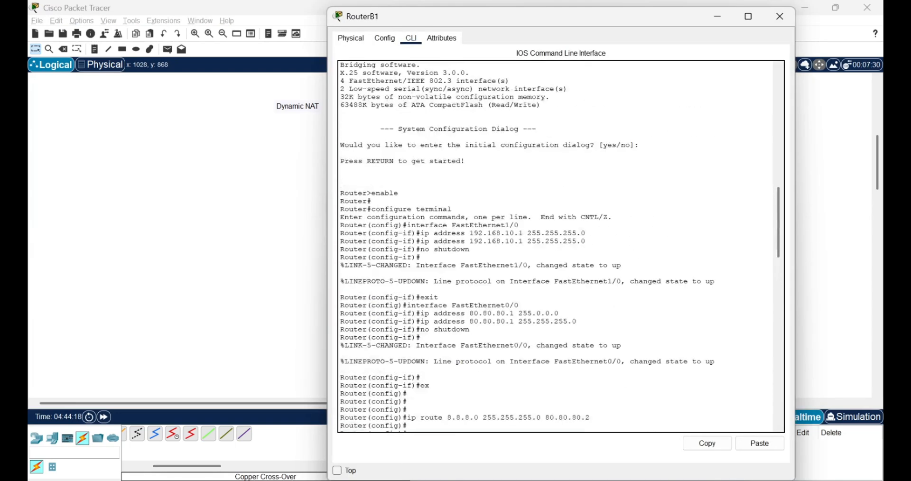
scroll(560, 247, down, 5)
scroll(560, 247, down, 2)
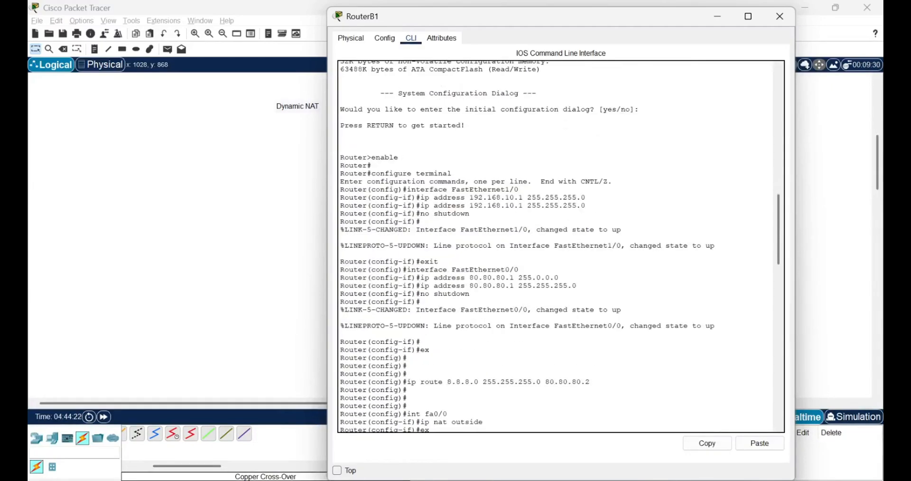
scroll(560, 247, up, 5)
scroll(560, 247, down, 5)
scroll(560, 247, down, 5)
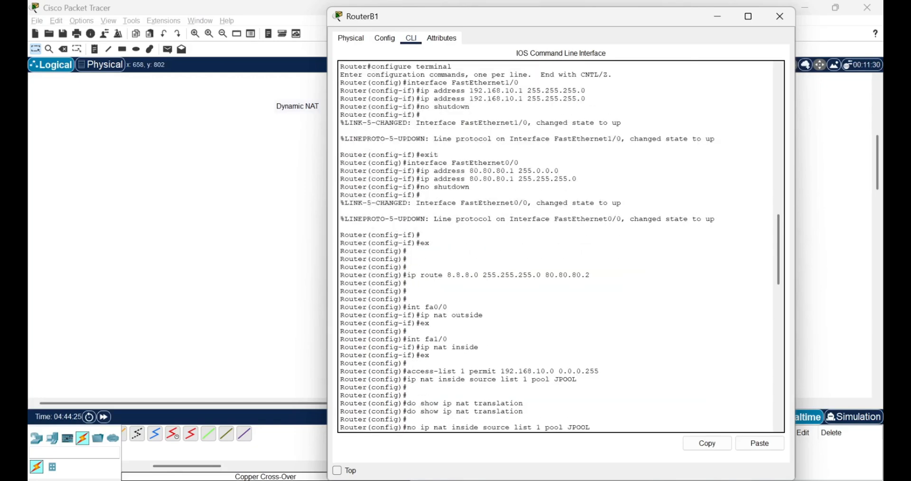
drag(532, 171, 419, 187)
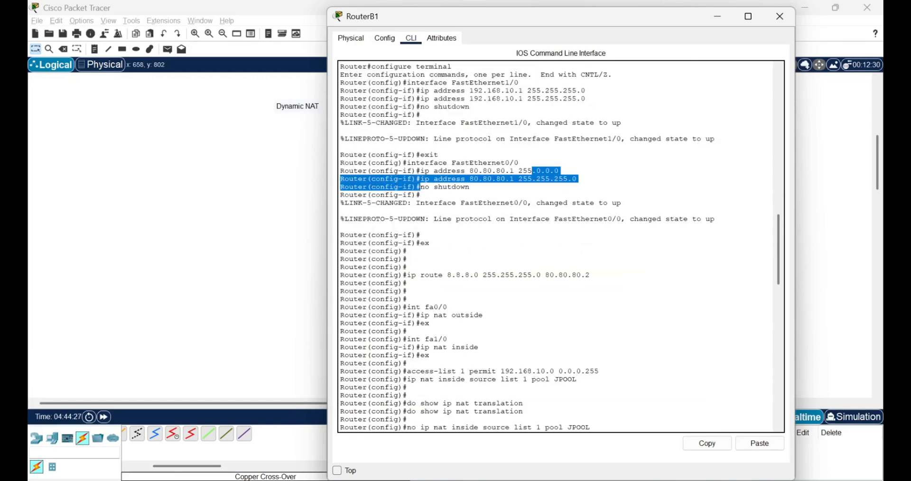
drag(407, 276, 555, 275)
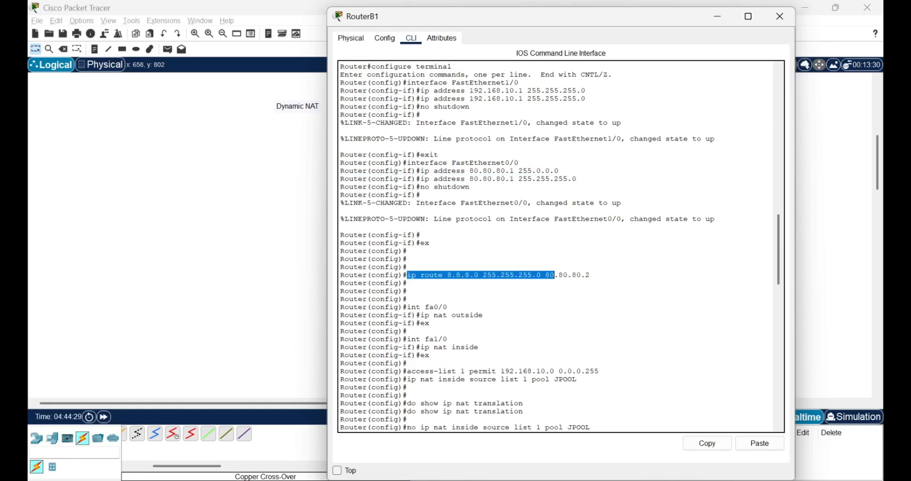
Step: Uncover the topology beside RouterB1's window and check which interfaces are assigned as NAT outside and NAT inside
scroll(560, 247, down, 3)
drag(421, 236, 480, 244)
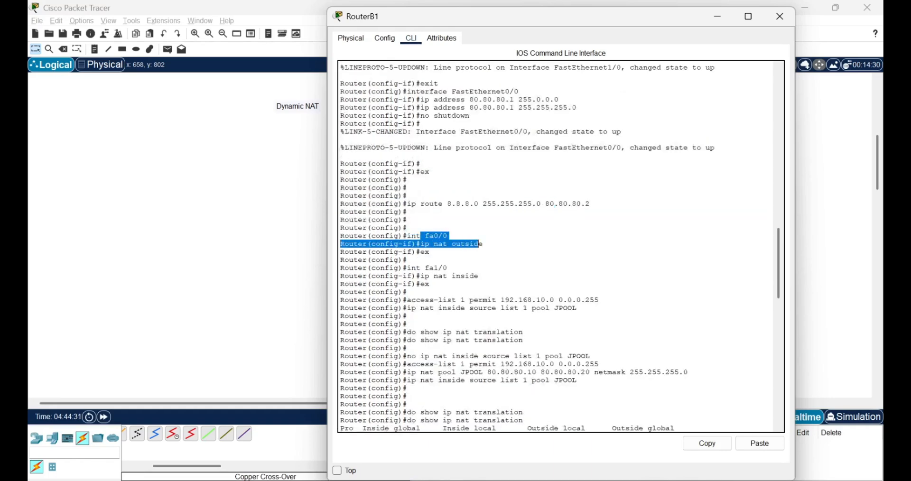
drag(529, 15, 697, 21)
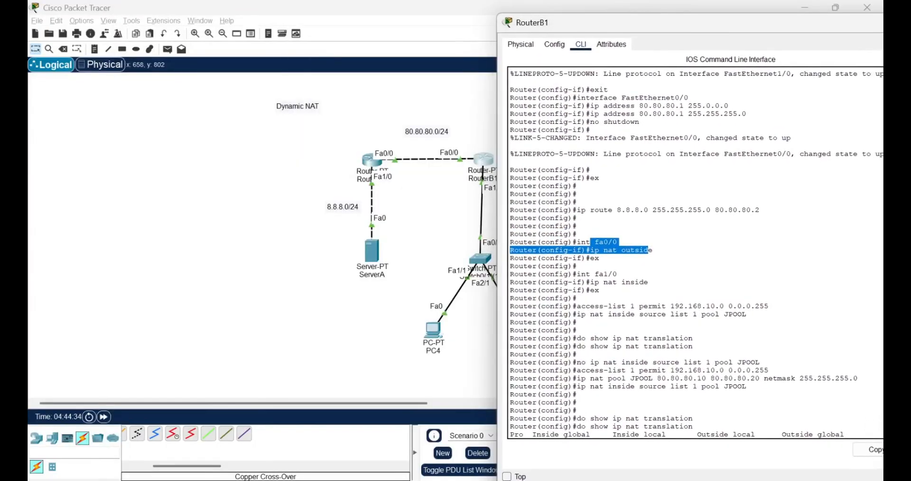
click(577, 242)
drag(577, 242, 577, 298)
click(591, 243)
scroll(696, 253, down, 2)
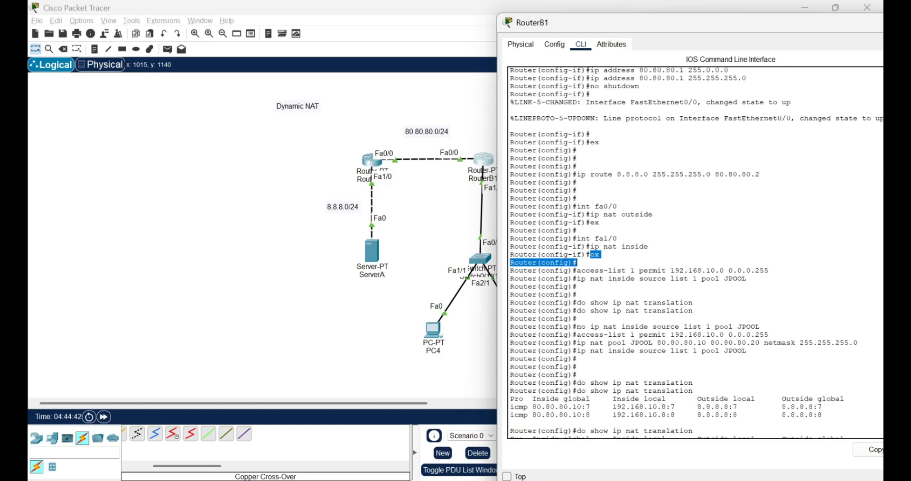
Step: Examine RouterB1's first access-list command and the "ip nat inside source list 1 pool JPOOL" command below it
drag(574, 235, 747, 243)
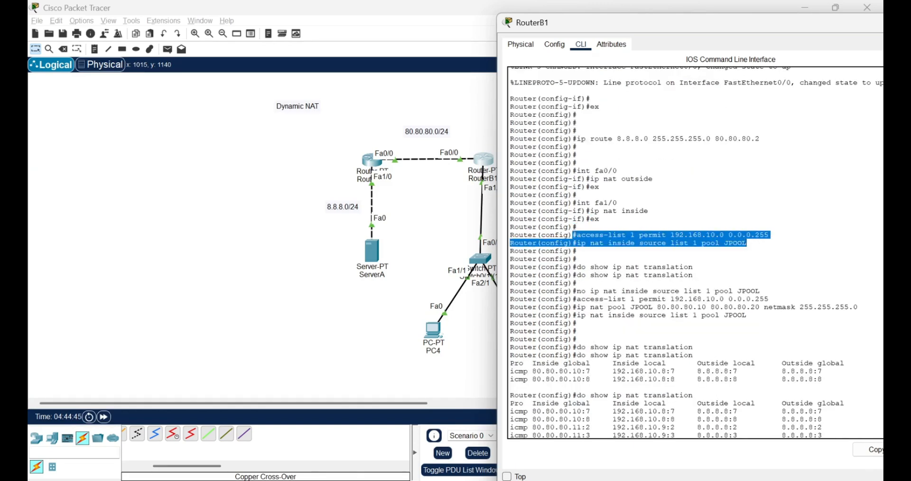
click(631, 235)
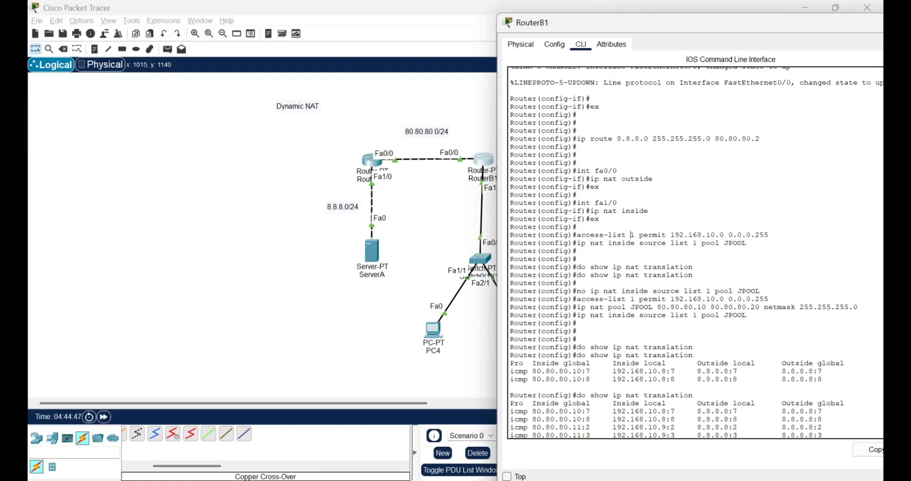
drag(573, 235, 729, 235)
click(770, 235)
drag(573, 243, 747, 243)
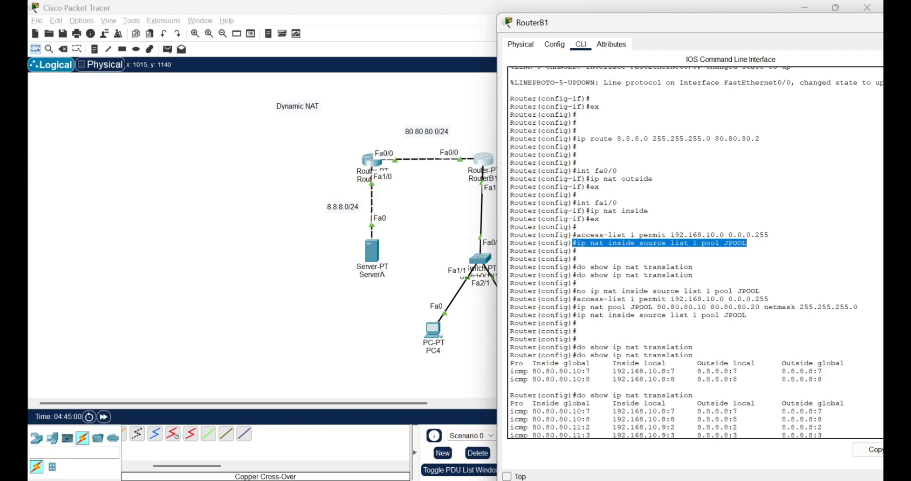
Step: Examine RouterB1's first translation check and the re-entered access list, the JPOOL address range with its netmask, and the list-to-pool command
drag(581, 267, 694, 267)
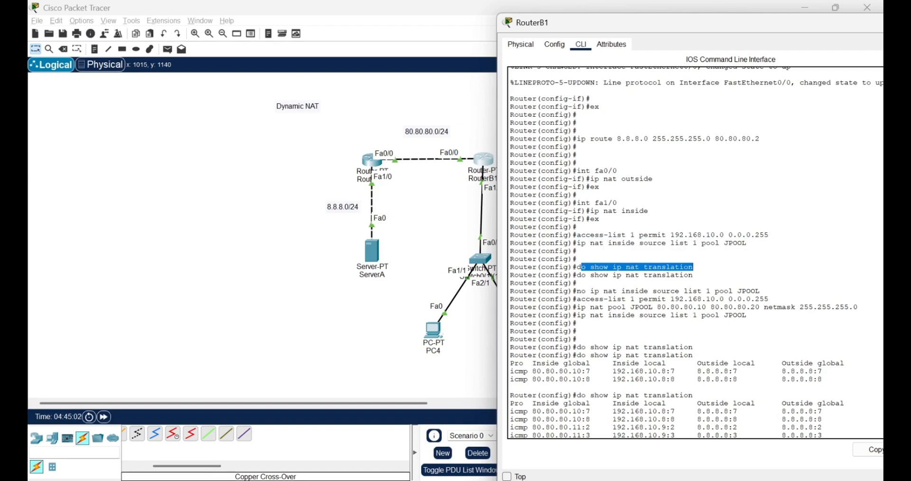
drag(587, 243, 577, 251)
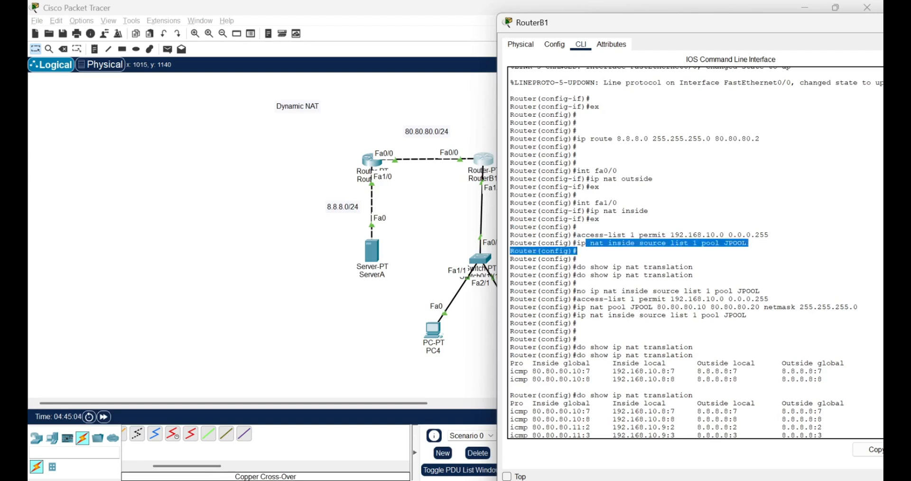
drag(577, 299, 769, 299)
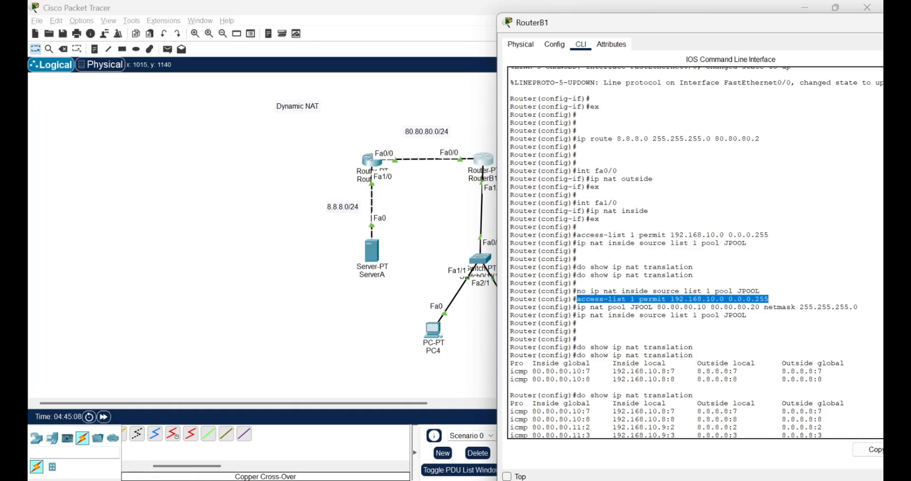
drag(577, 308, 859, 307)
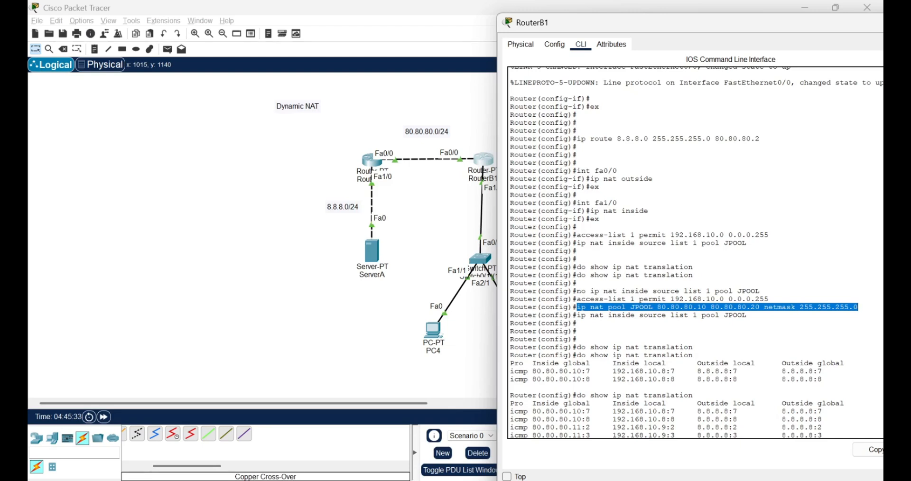
drag(578, 316, 744, 316)
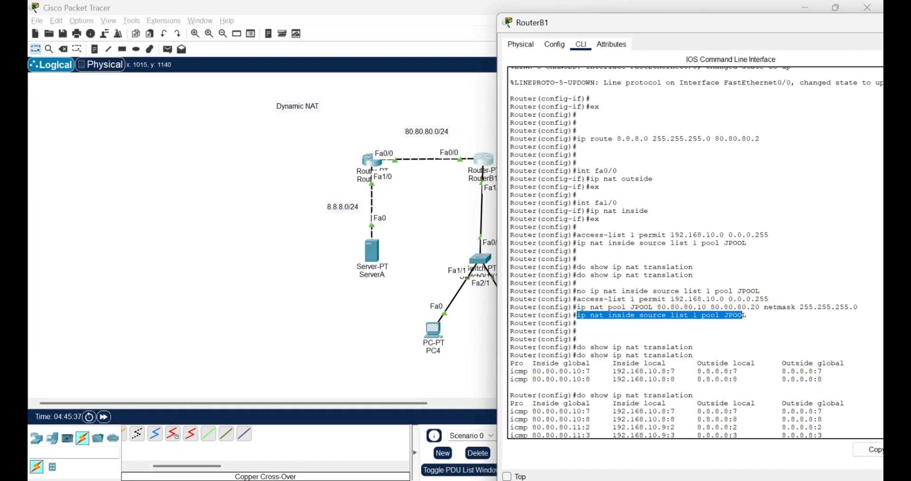
click(578, 323)
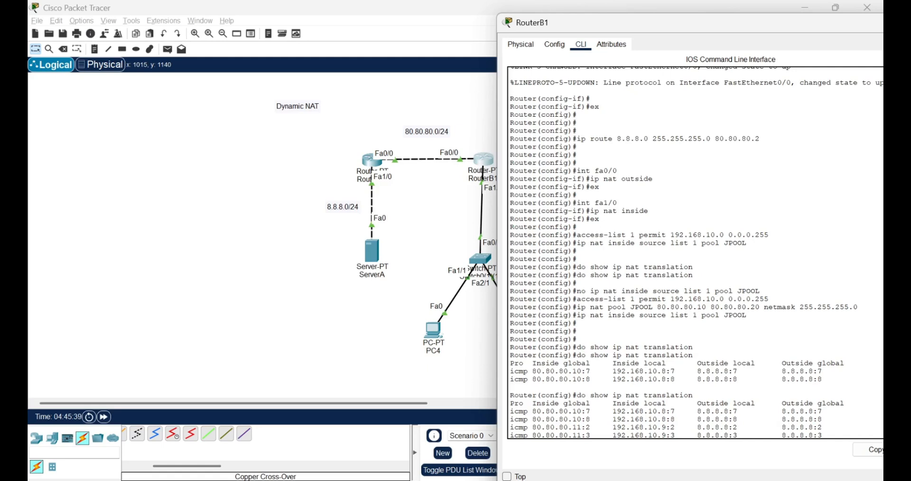
Step: Compare the pool name and list number in RouterB1's source-list command with the JPOOL definition and access list 1
drag(574, 315, 661, 307)
click(627, 315)
click(661, 307)
double_click(642, 307)
double_click(735, 316)
click(667, 316)
drag(666, 316, 702, 316)
drag(591, 299, 653, 307)
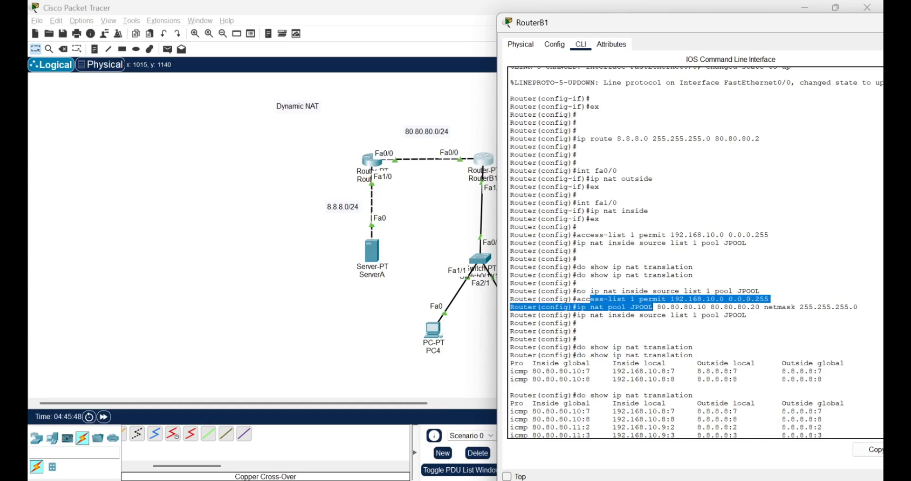
Step: Compare the inside global addresses in RouterB1's translation tables with the address range defined for JPOOL
scroll(653, 307, down, 3)
click(655, 248)
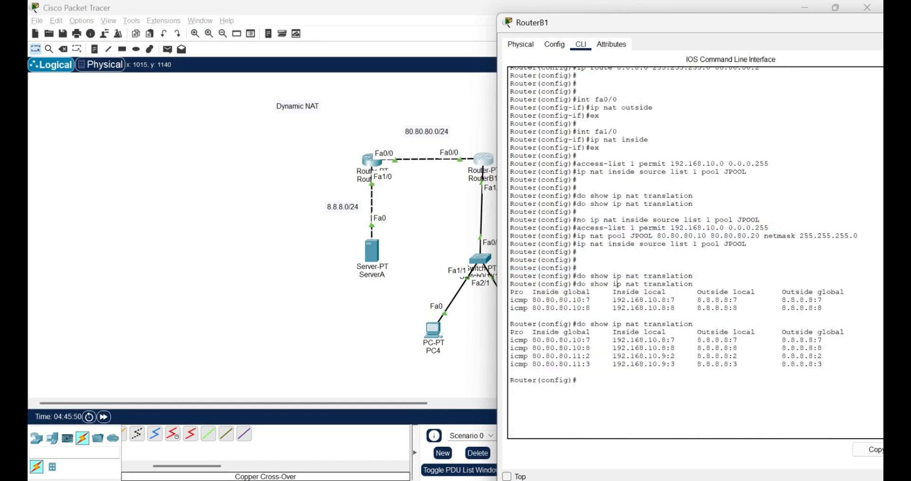
drag(694, 276, 579, 269)
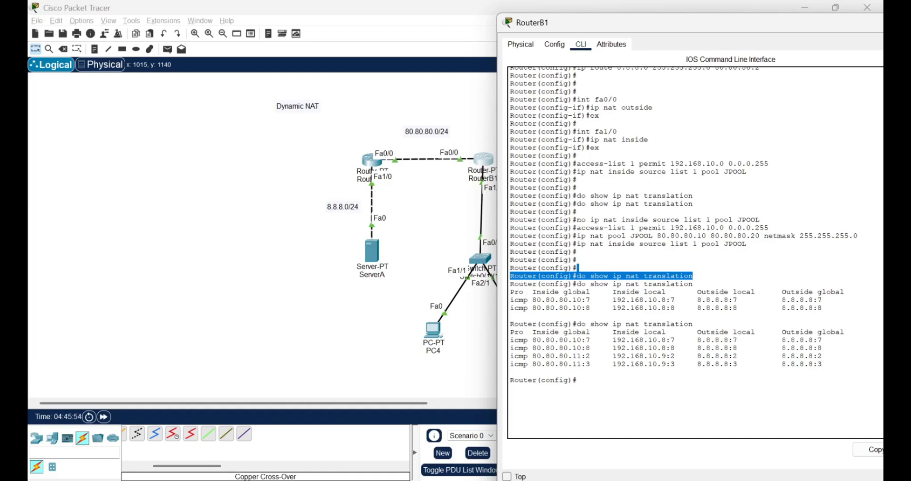
drag(537, 340, 782, 364)
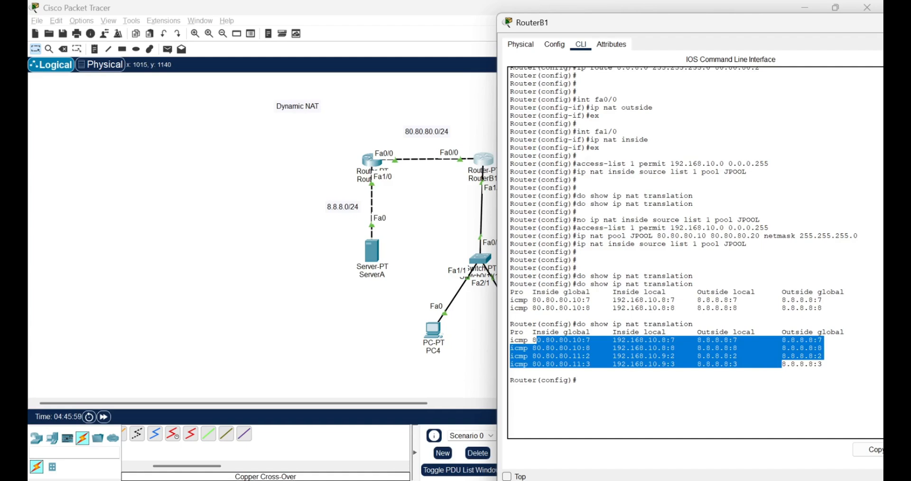
drag(656, 236, 770, 236)
drag(541, 332, 824, 364)
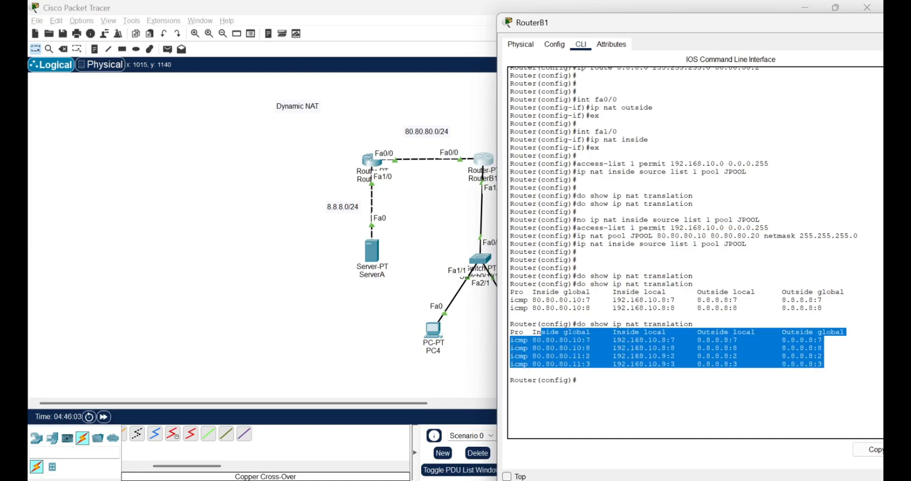
Step: View the whole Dynamic NAT topology, then reopen RouterB1 and re-examine the inside global entries of its last translation table
click(476, 355)
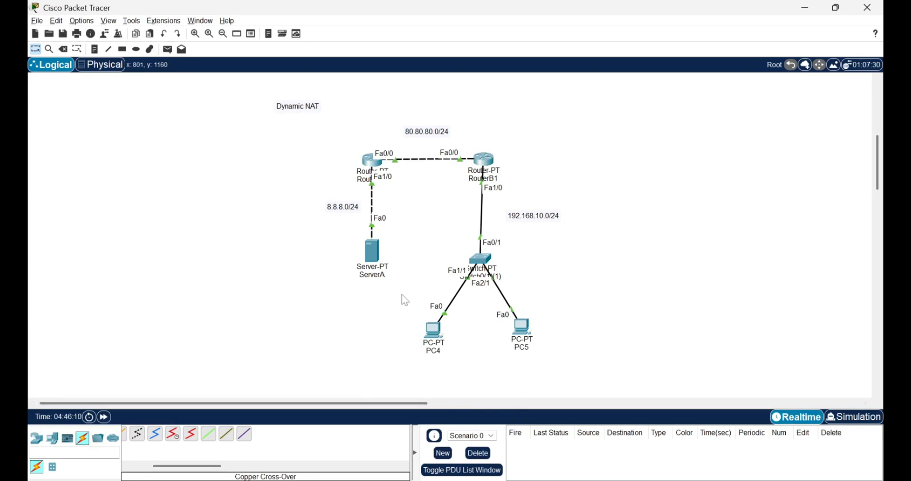
click(486, 164)
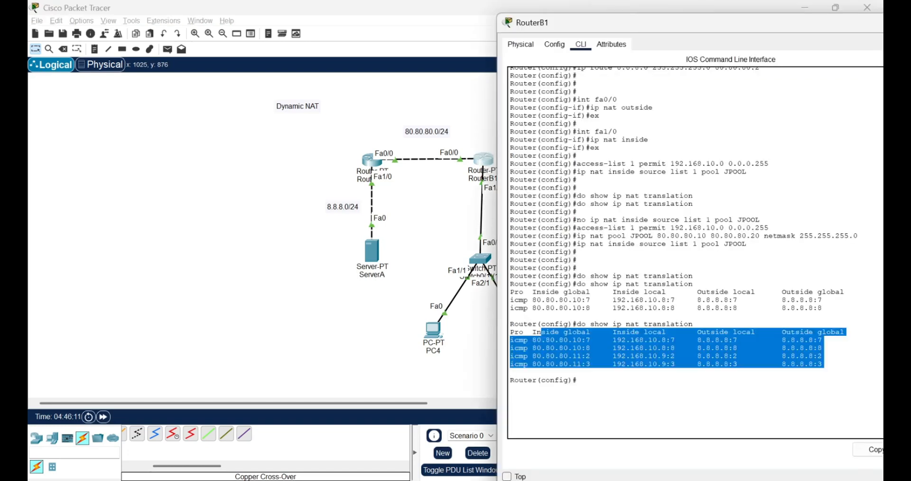
click(555, 348)
drag(573, 356, 533, 332)
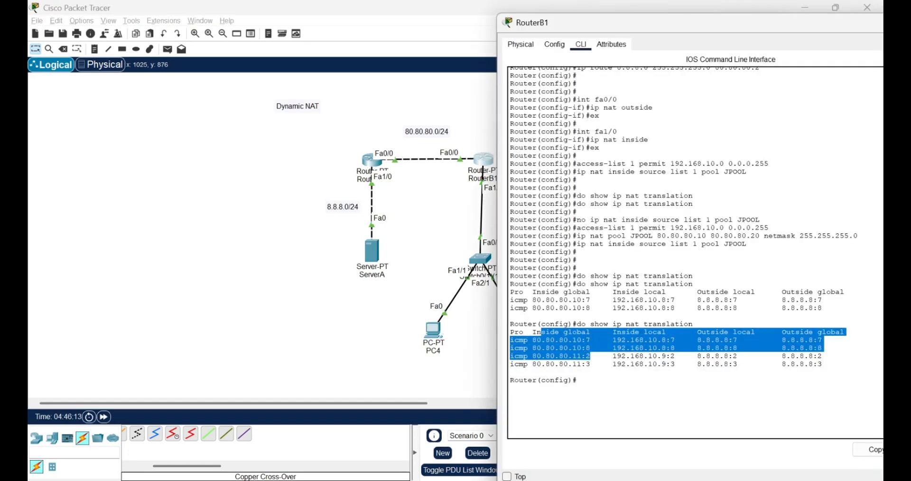
Step: Send a simple PDU from ServerA to PC4 and look at RouterB1's command line before returning to the topology
click(474, 348)
key(p)
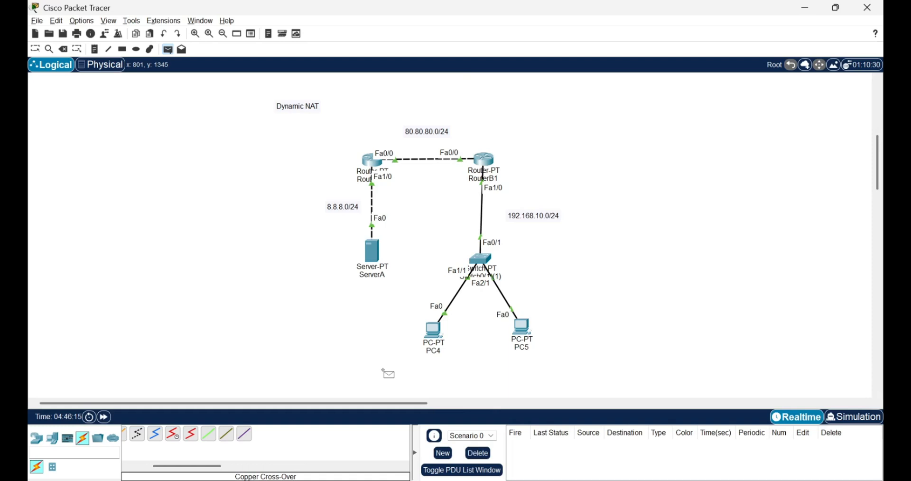
click(373, 259)
click(432, 329)
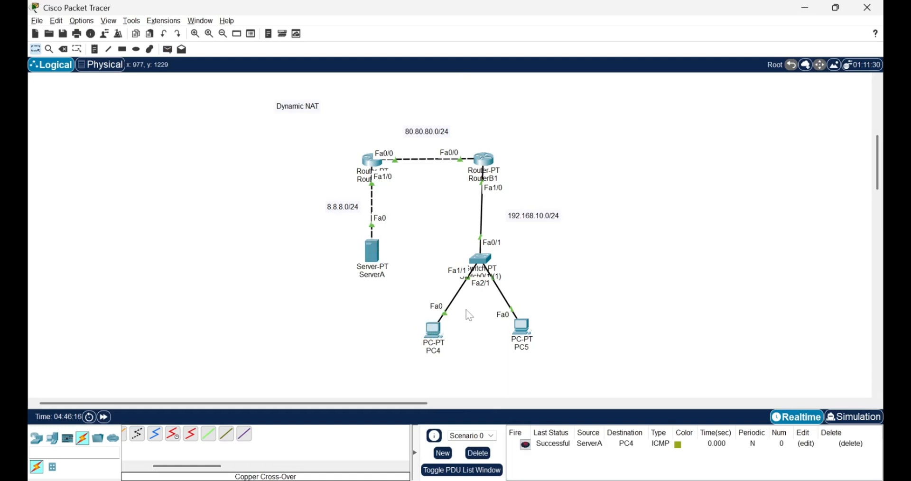
click(485, 160)
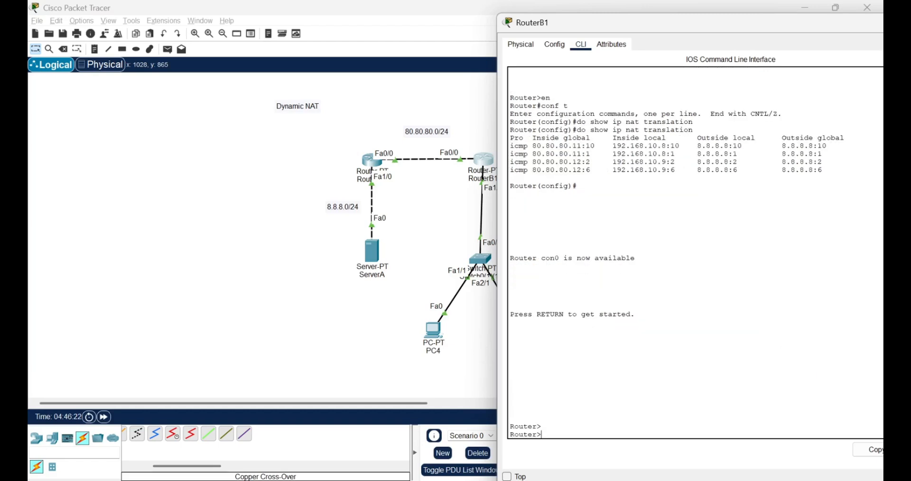
click(259, 335)
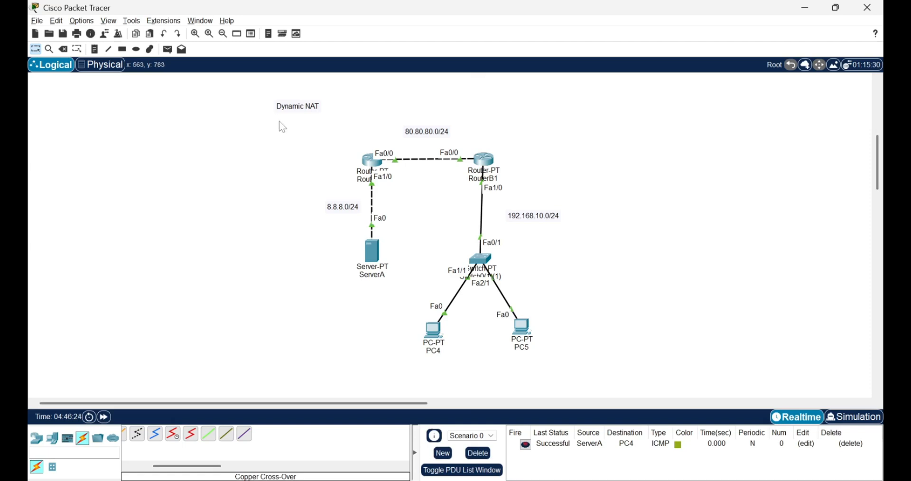